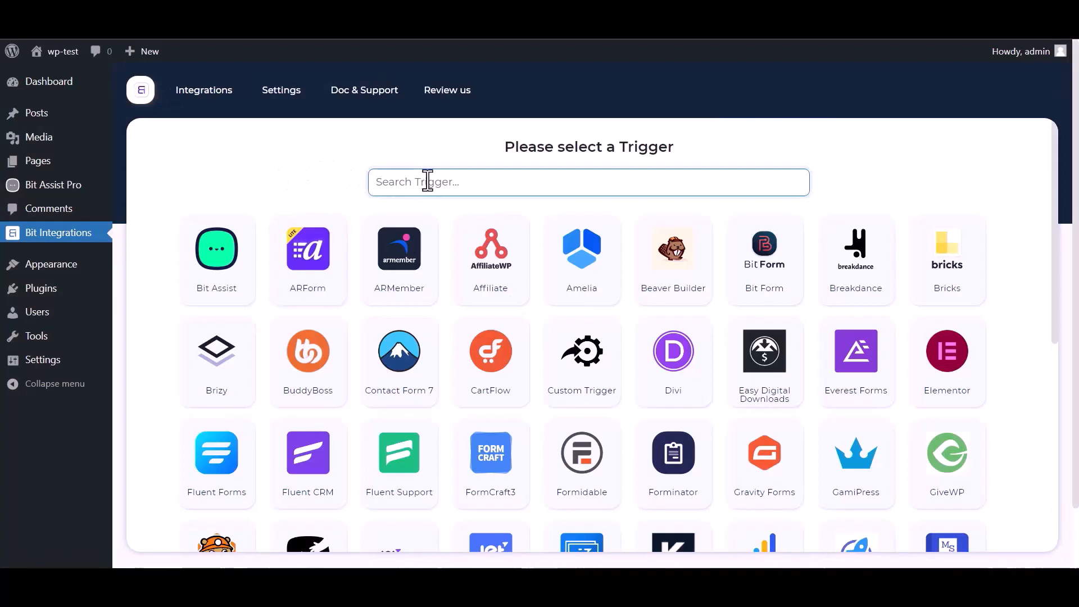
# Pick Bit Assist as the trigger after searching 'bi', copy its webhook URL and fetch sample data
pyautogui.write('bit')
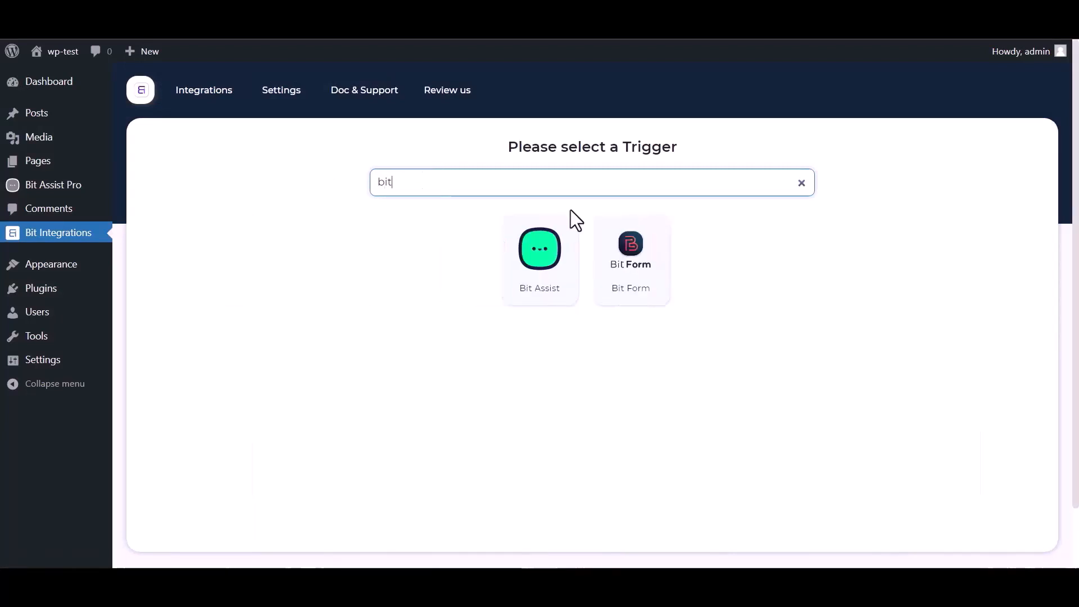
pyautogui.click(521, 279)
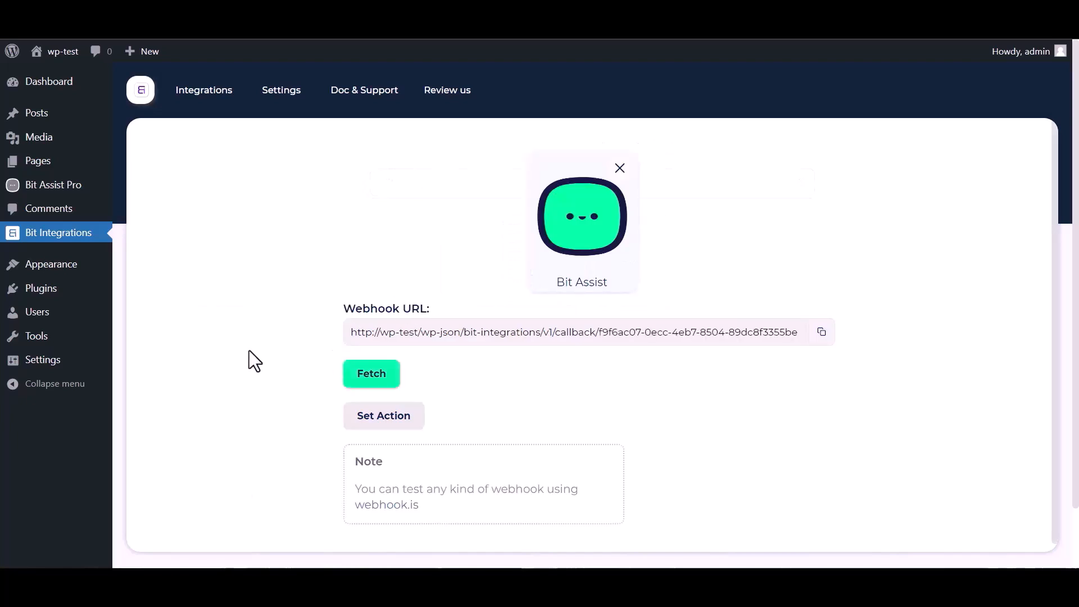
pyautogui.click(822, 332)
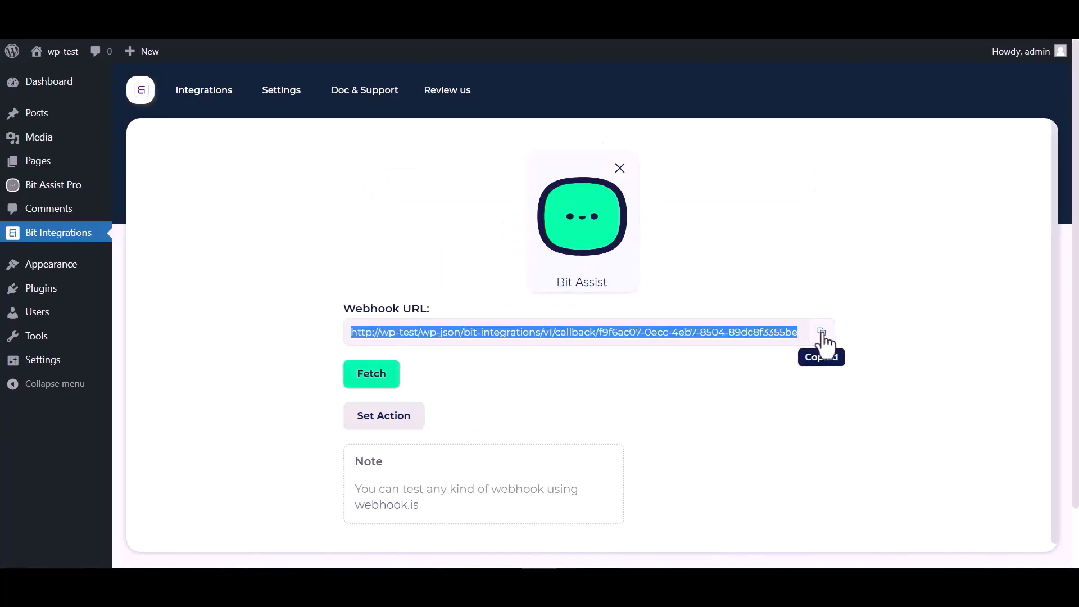
pyautogui.click(373, 387)
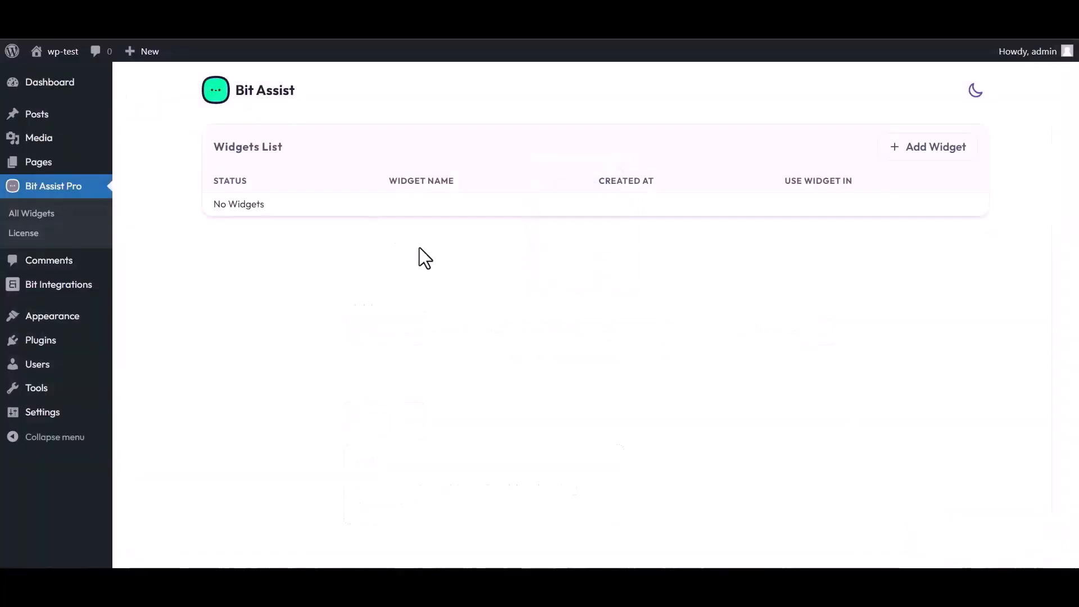
# Add a new widget called 'Bit Integrations' and open it in the widget editor
pyautogui.click(932, 151)
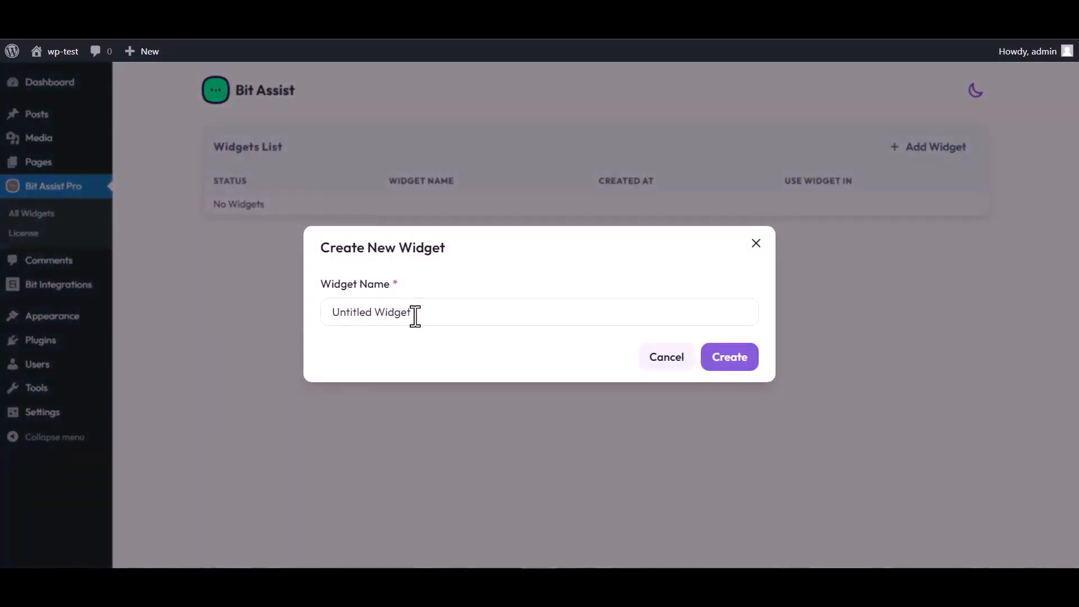
pyautogui.tripleClick(418, 313)
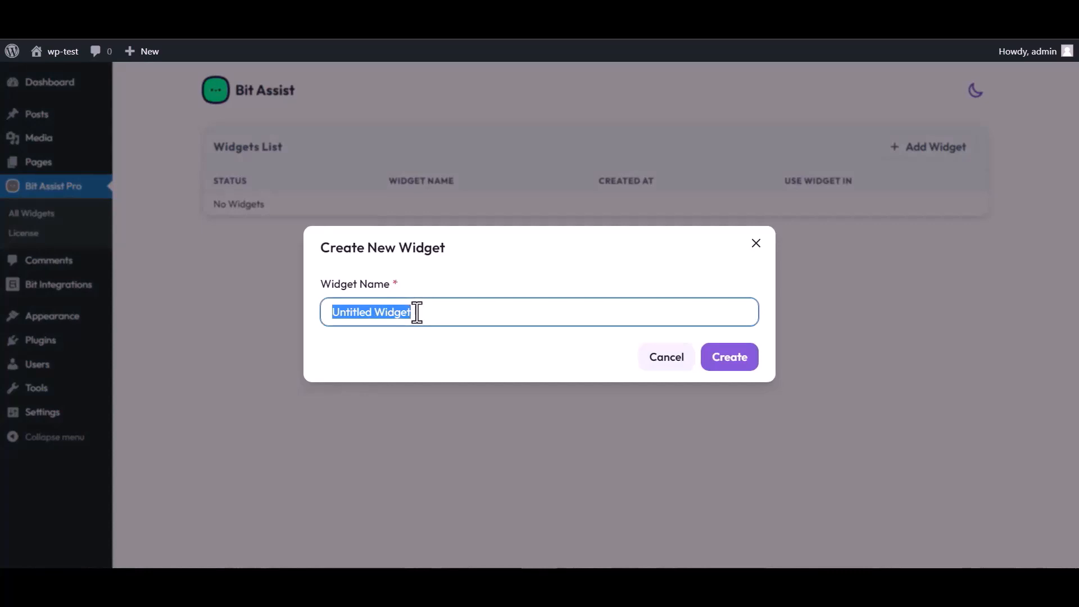
pyautogui.write('Bit Integrations')
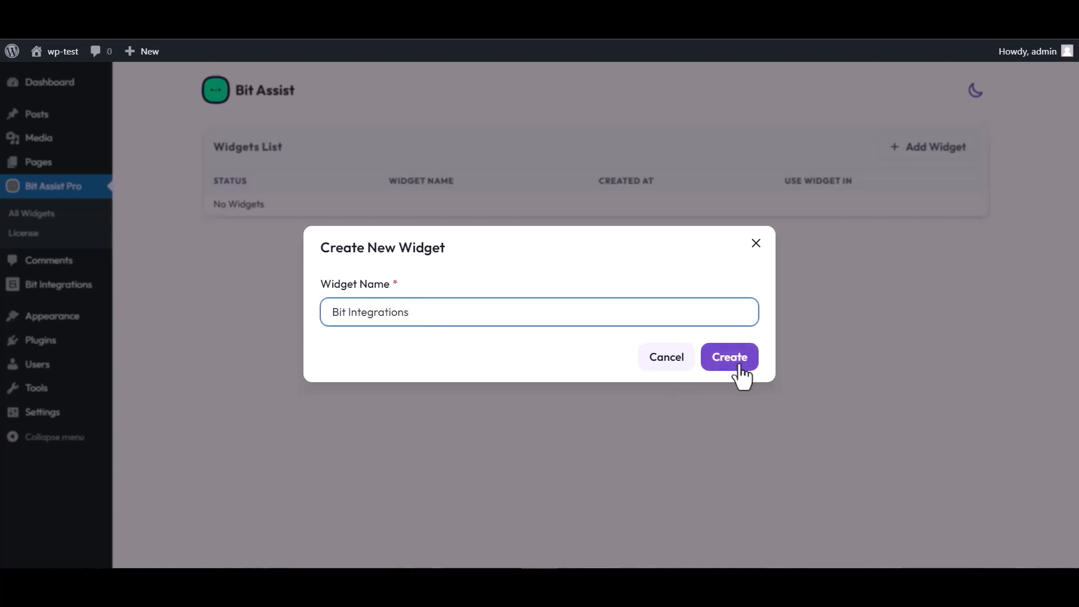
pyautogui.click(740, 367)
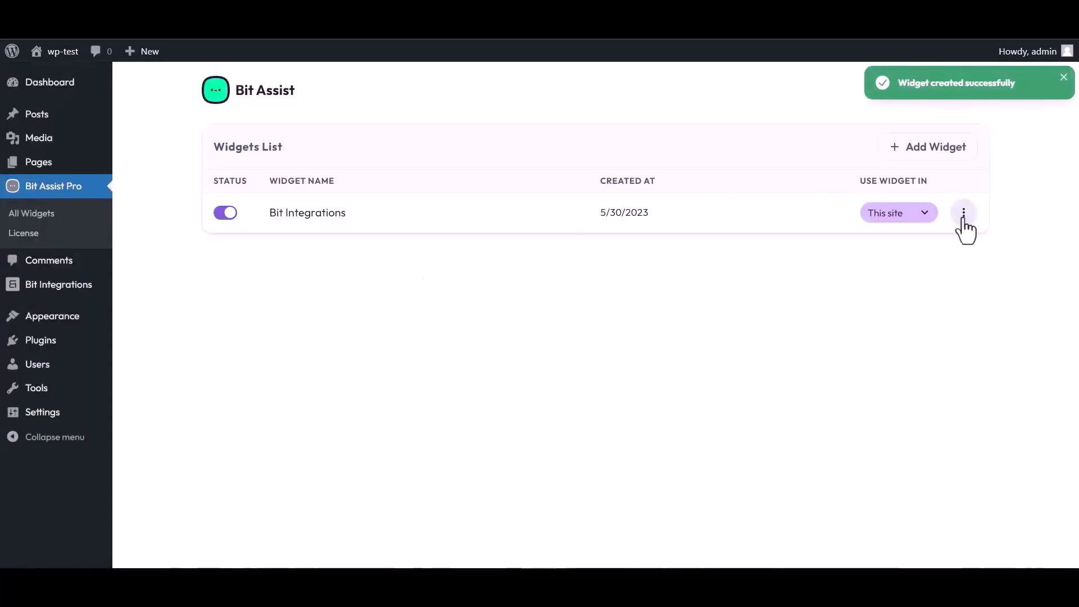
pyautogui.click(964, 217)
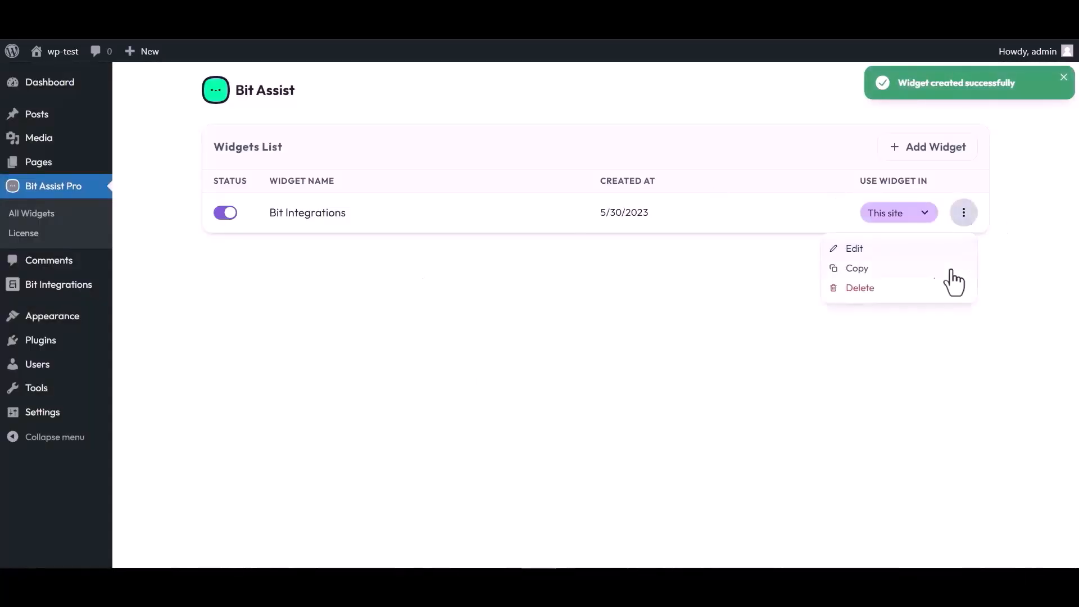
pyautogui.click(851, 251)
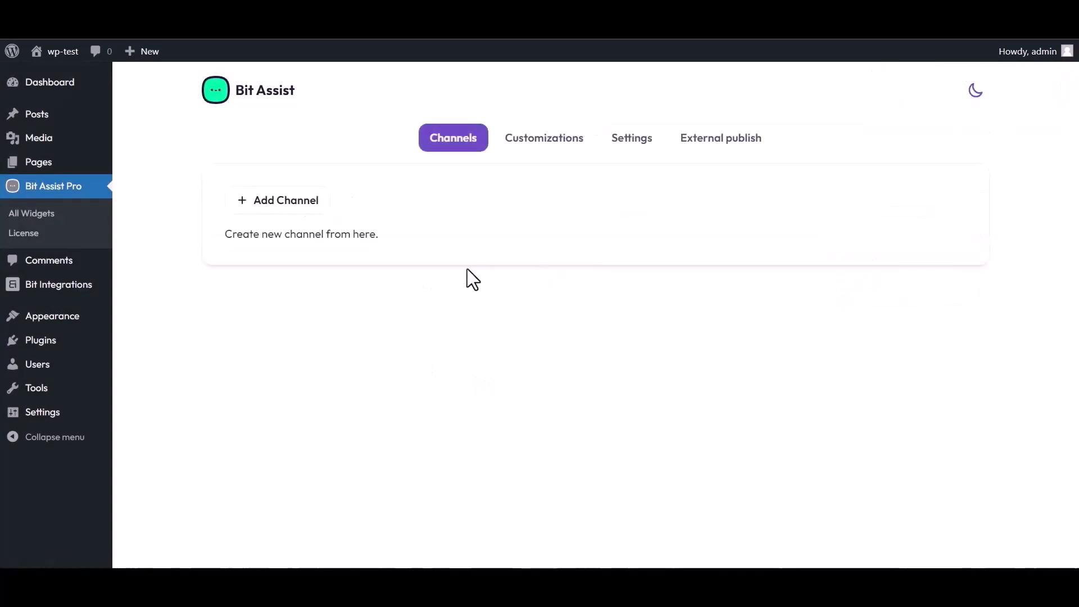
# Add a Custom Form channel titled 'Bit Integrations' to the widget
pyautogui.click(294, 215)
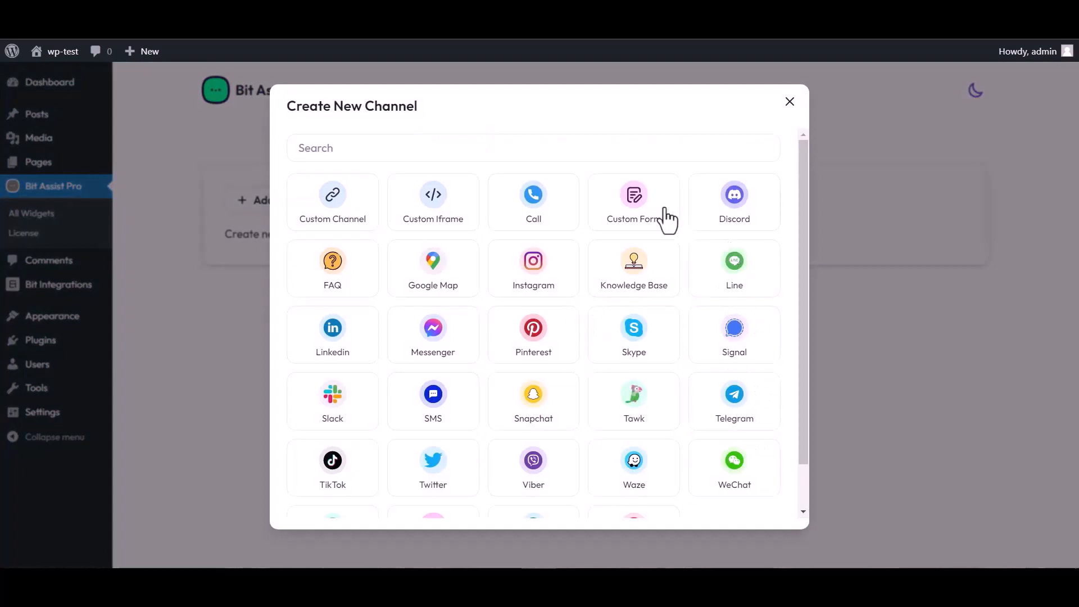
pyautogui.click(637, 216)
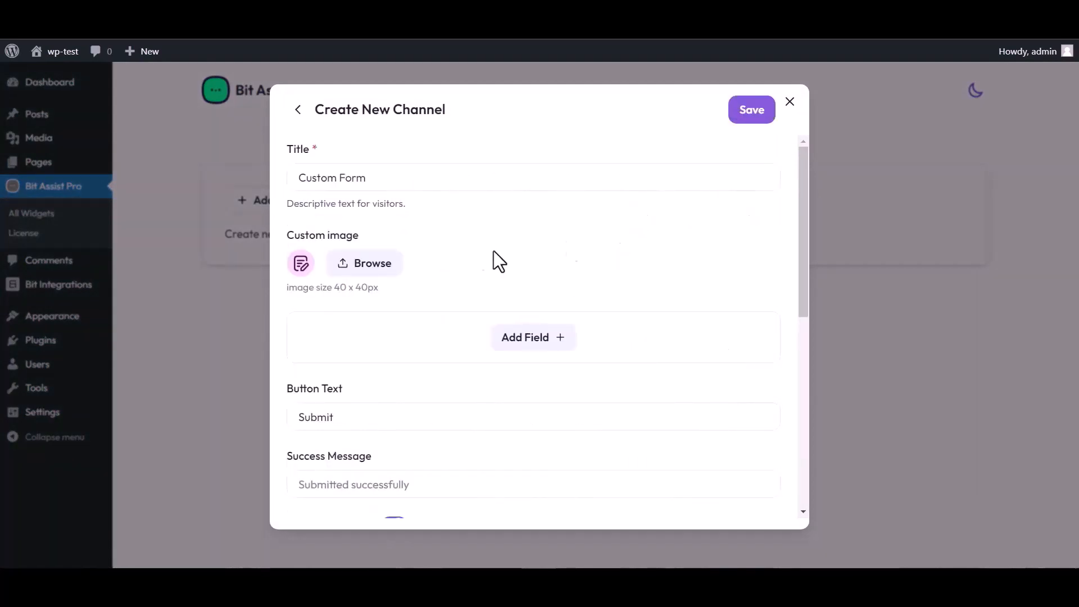
pyautogui.tripleClick(376, 177)
pyautogui.write('Bit Integrations')
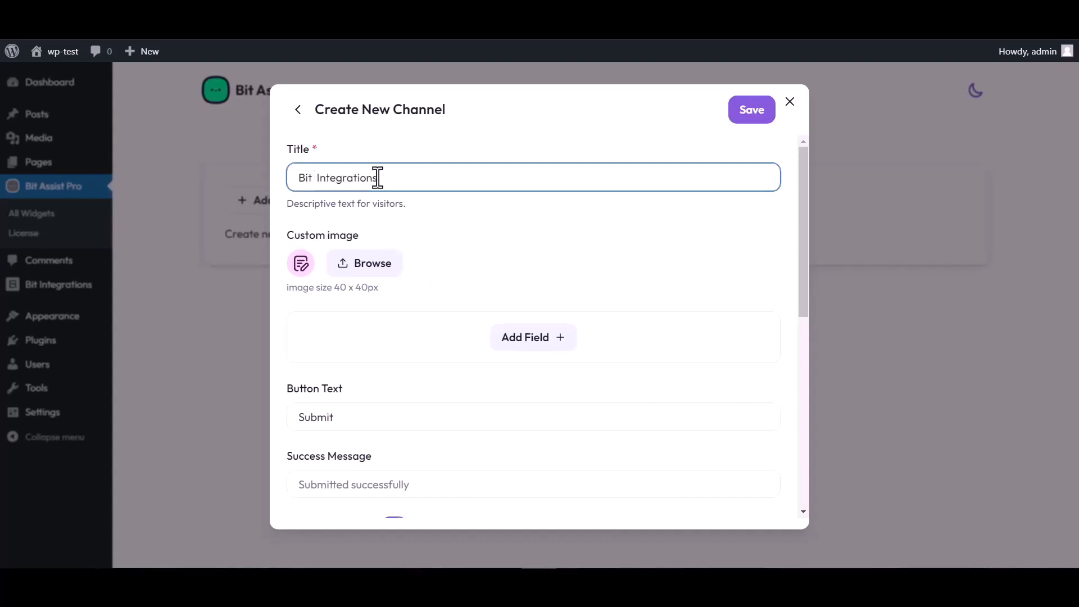
# Add Text, Email and Number fields to the form, renaming the Text field to Name
pyautogui.click(537, 343)
pyautogui.click(465, 384)
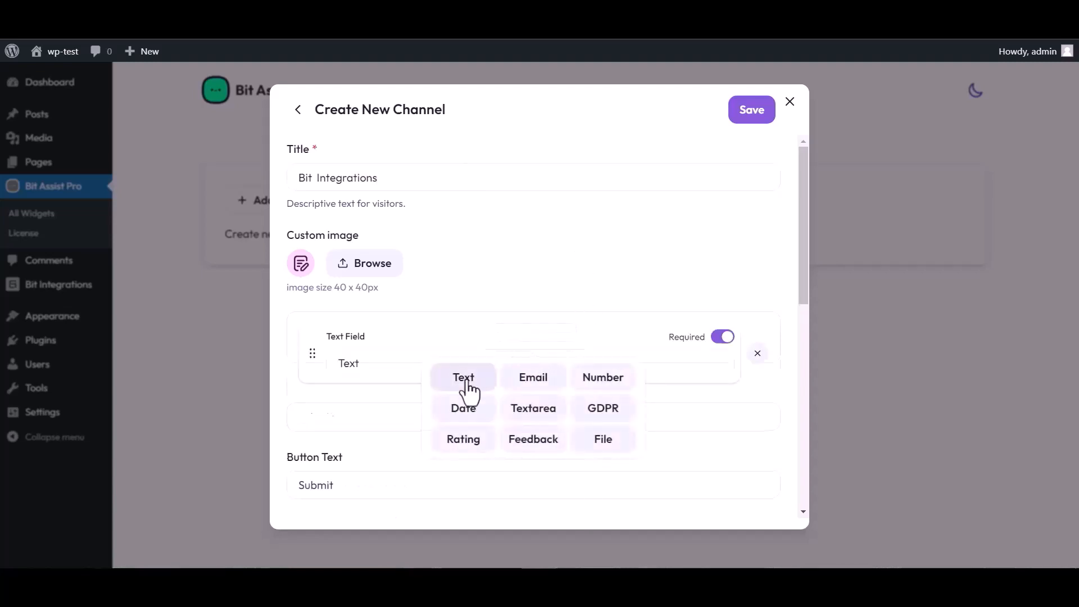
pyautogui.click(534, 408)
pyautogui.click(531, 446)
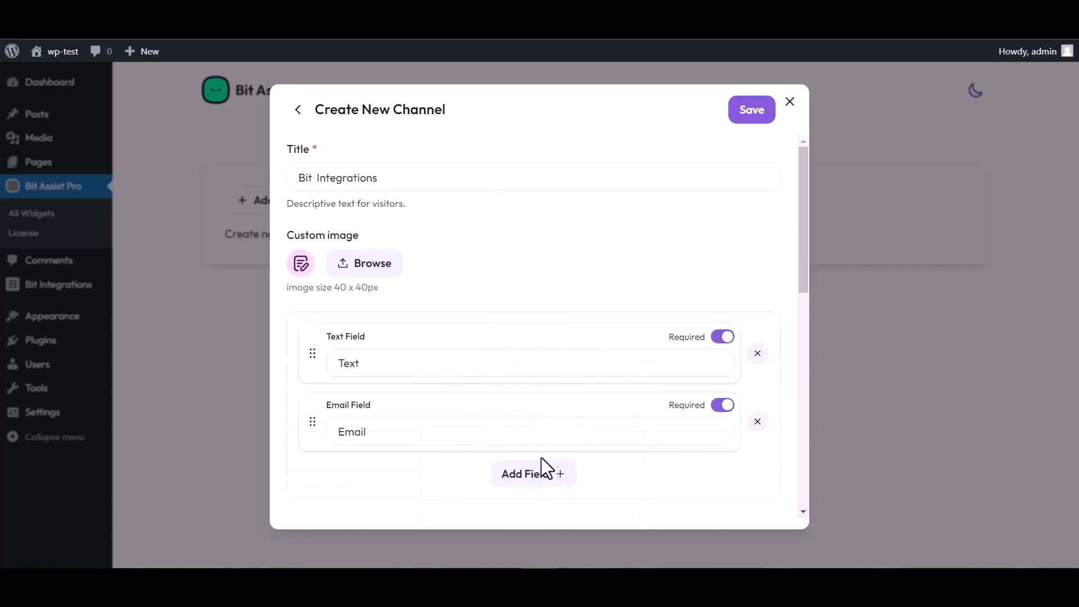
pyautogui.click(540, 473)
pyautogui.click(603, 374)
pyautogui.scroll(-4, 488, 297)
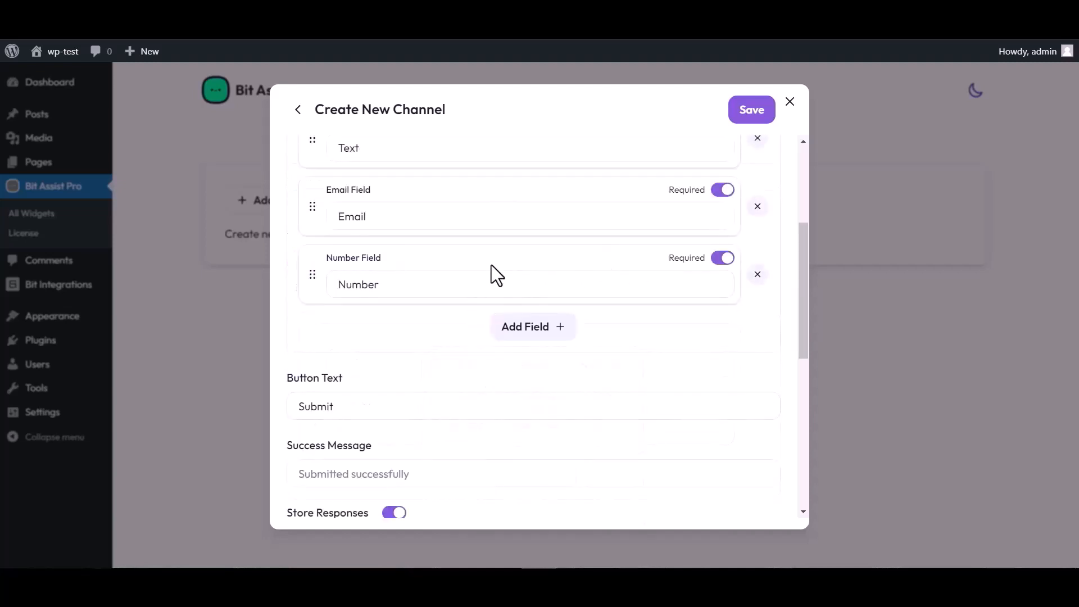
pyautogui.scroll(4, 489, 266)
pyautogui.click(373, 359)
pyautogui.doubleClick(368, 360)
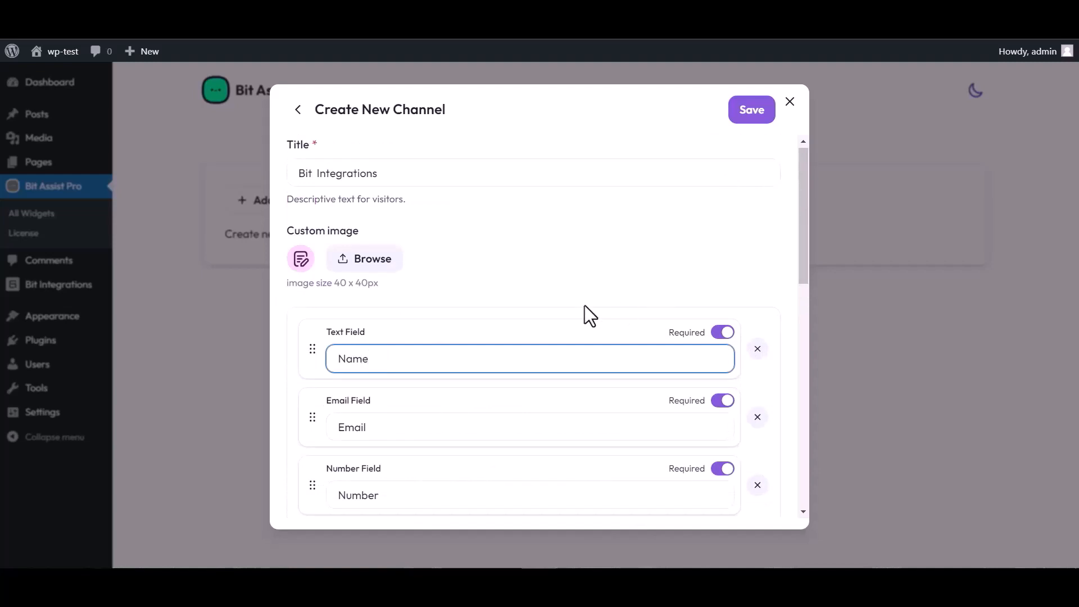
# Paste the copied Bit Integrations URL as the form's Webhook URL and save the channel
pyautogui.scroll(-4, 495, 344)
pyautogui.scroll(-4, 418, 469)
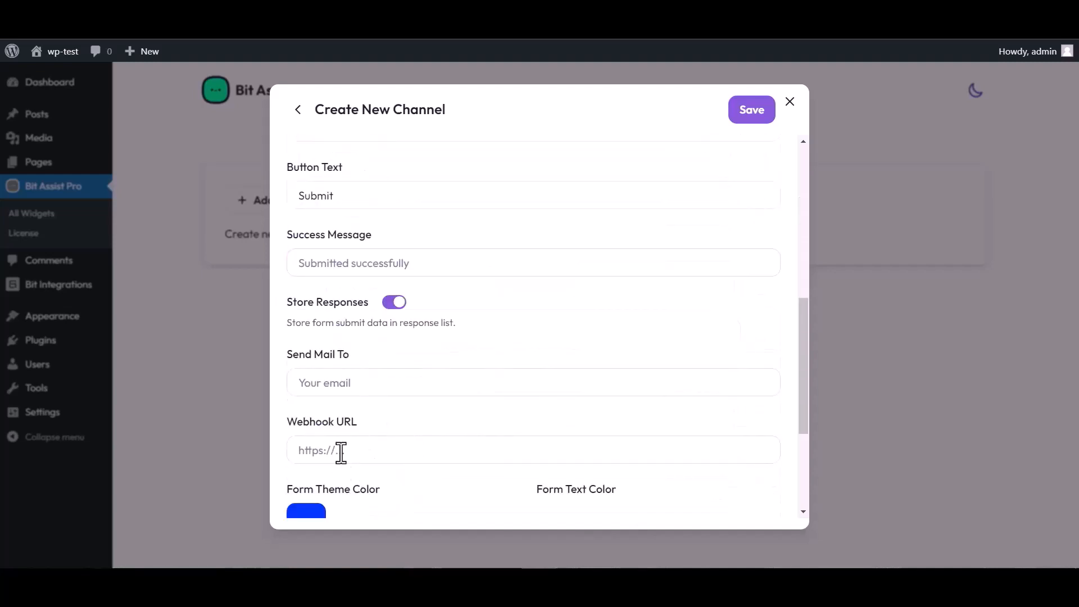
pyautogui.click(344, 452)
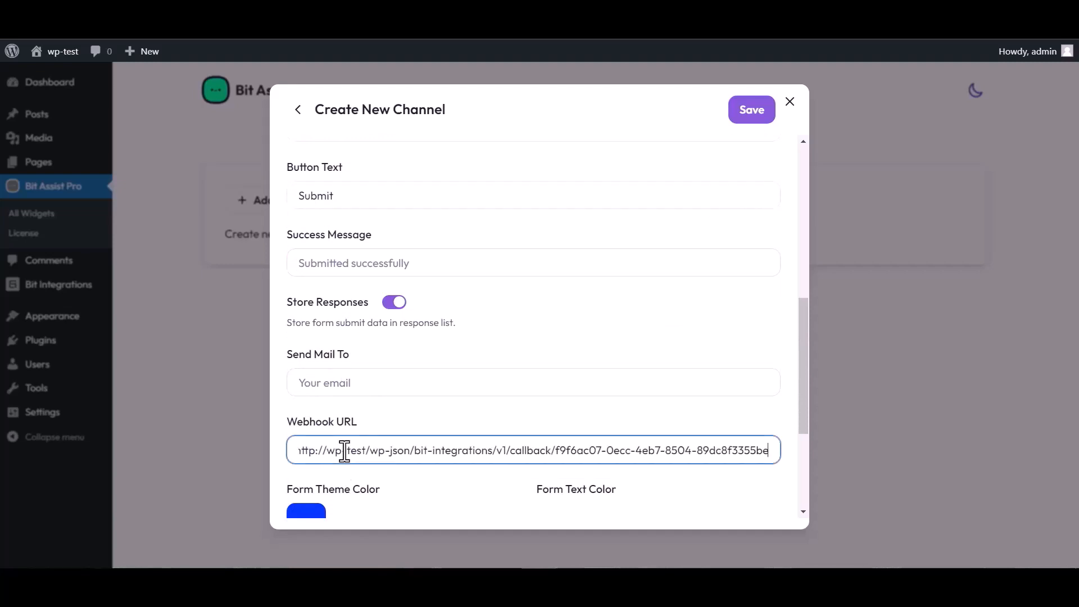
pyautogui.click(748, 118)
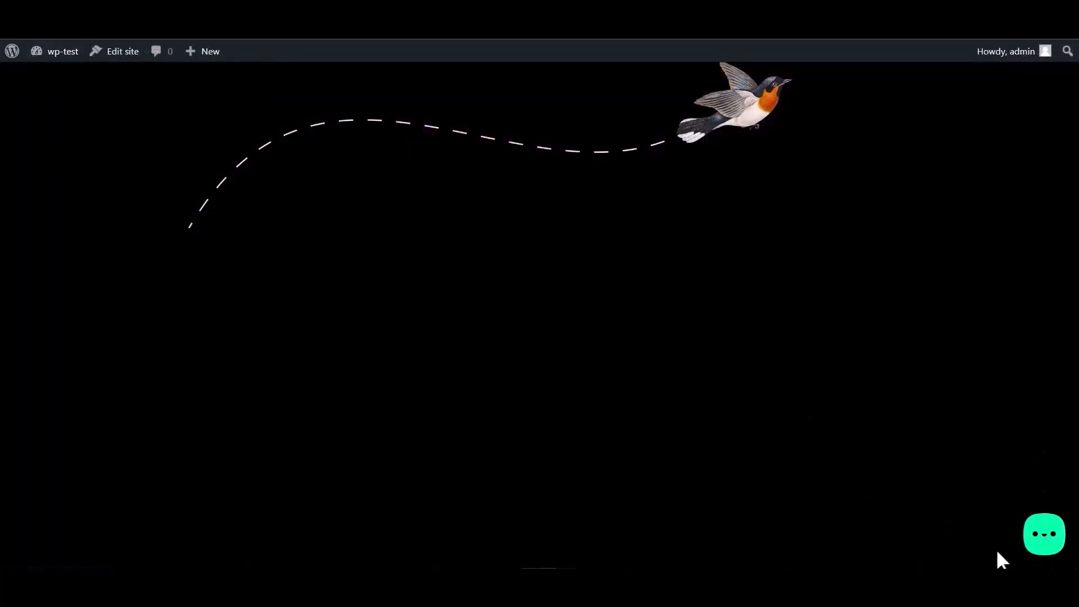
# Open the Bit Integrations form in the site's Bit Assist widget and enter a sample name
pyautogui.click(1043, 538)
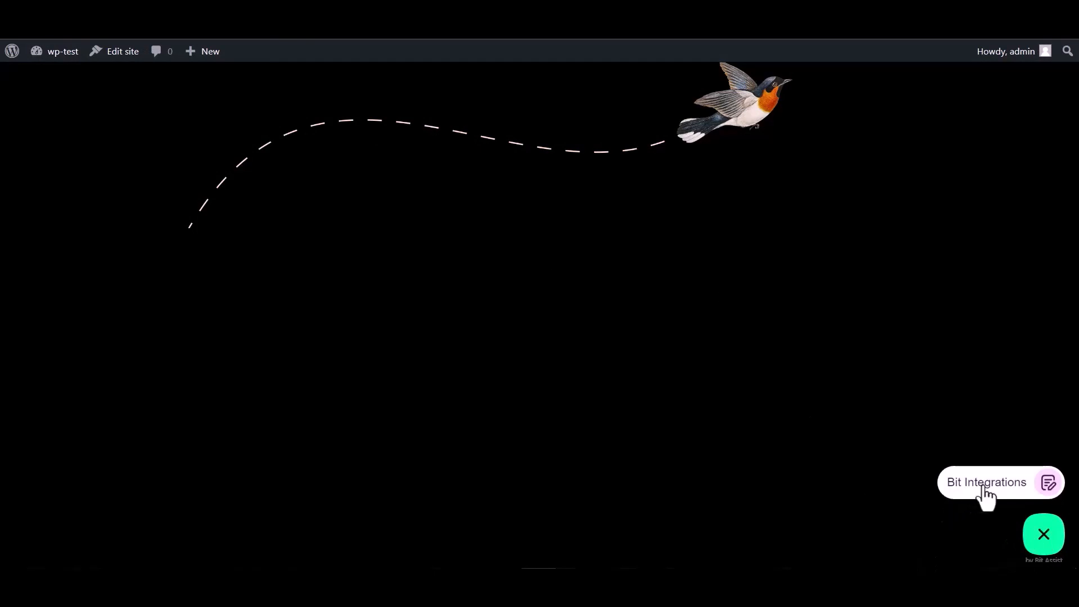
pyautogui.click(985, 488)
pyautogui.click(906, 360)
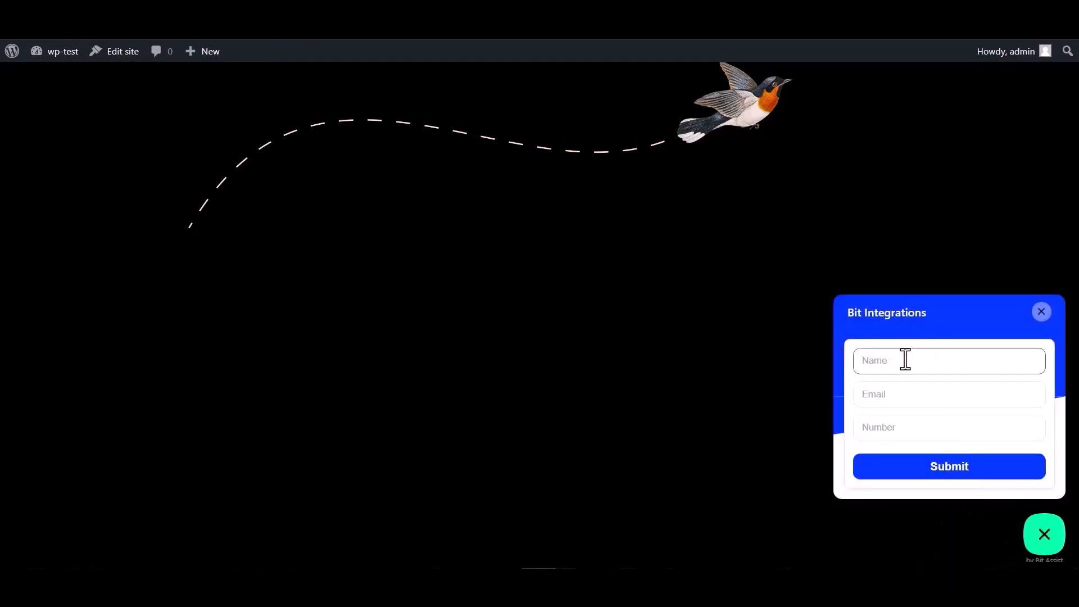
pyautogui.click(898, 433)
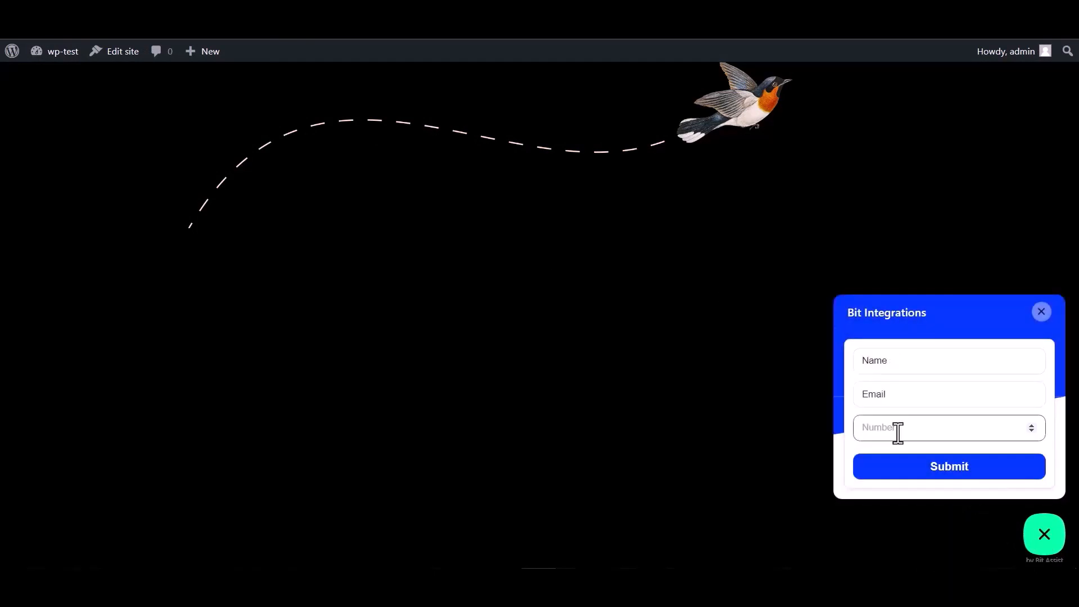
pyautogui.doubleClick(899, 362)
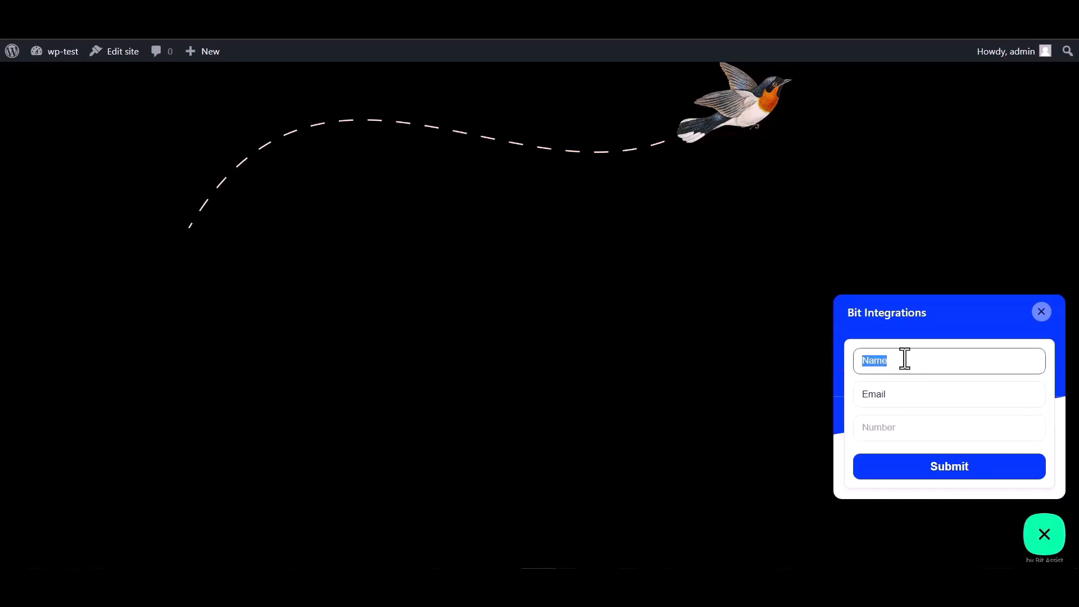
# Enter a sample email and number, then submit the test form
pyautogui.click(897, 396)
pyautogui.doubleClick(882, 397)
pyautogui.click(897, 397)
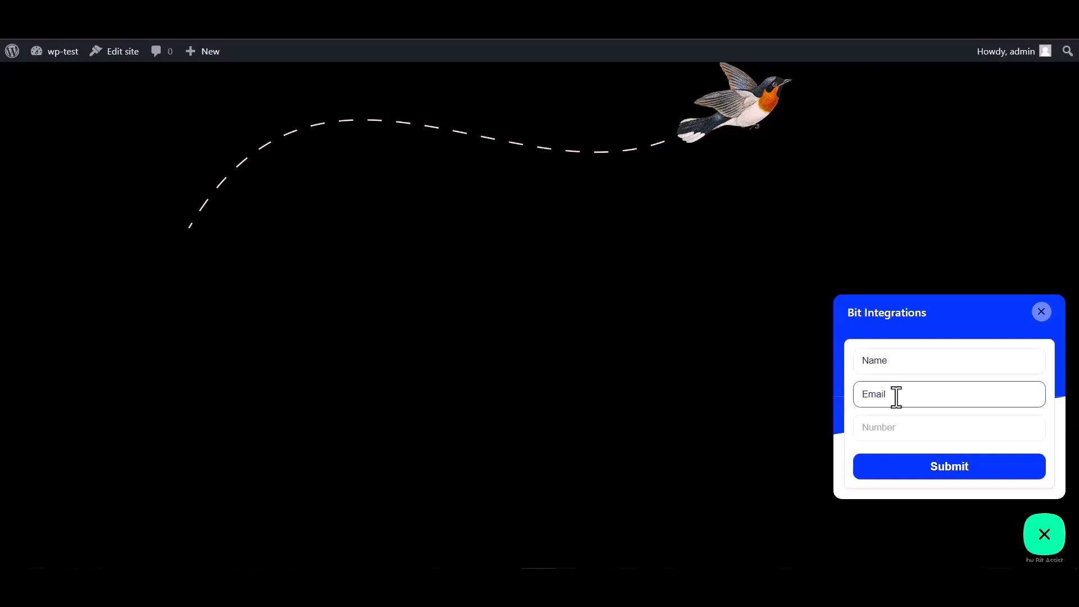
pyautogui.doubleClick(902, 393)
pyautogui.click(878, 428)
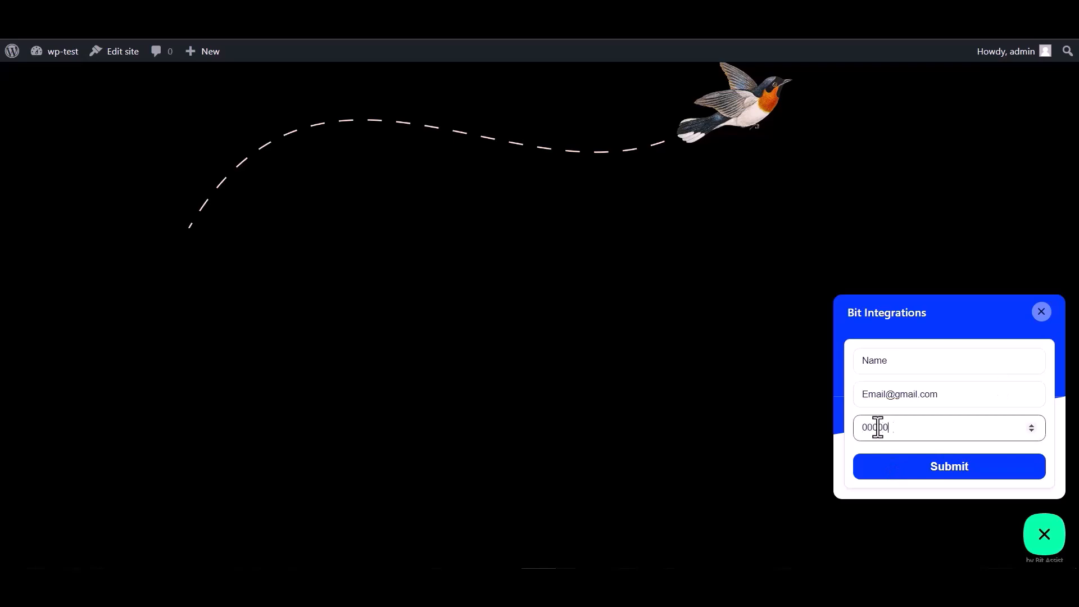
pyautogui.click(948, 479)
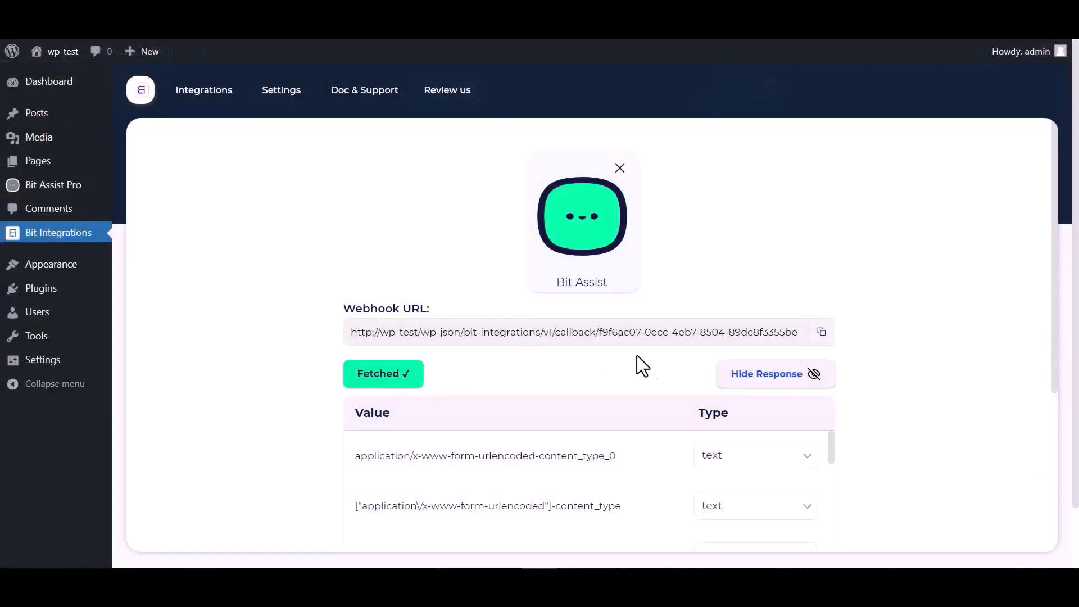
# Set KonnectzIT as the integration action, found by searching 'ko', and open its dashboard
pyautogui.scroll(-1, 686, 355)
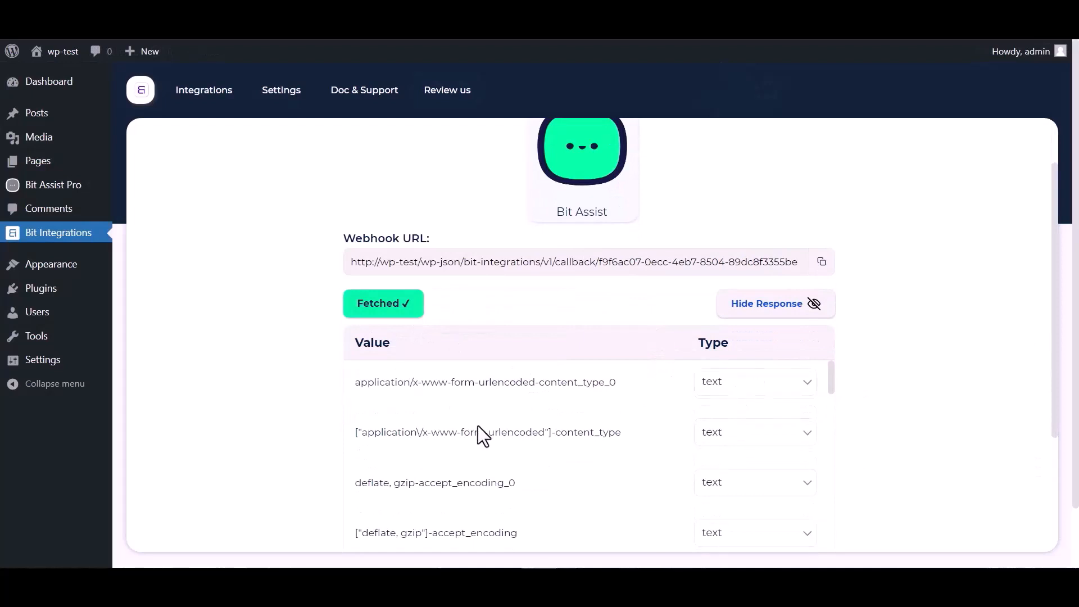
pyautogui.scroll(-8, 506, 430)
pyautogui.scroll(-3, 337, 444)
pyautogui.scroll(-3, 359, 405)
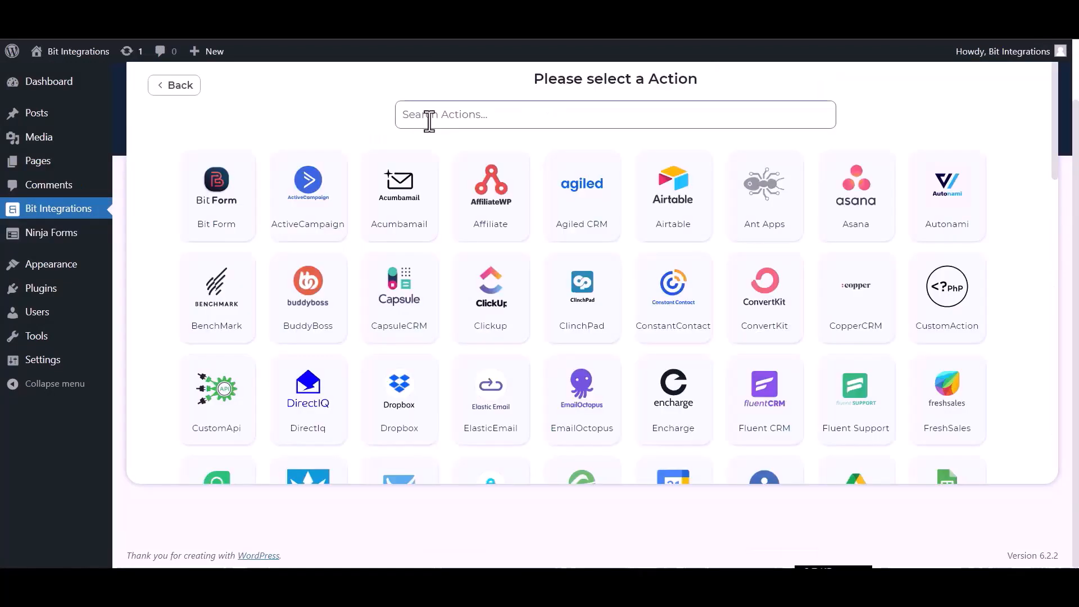
pyautogui.click(452, 115)
pyautogui.write('konn')
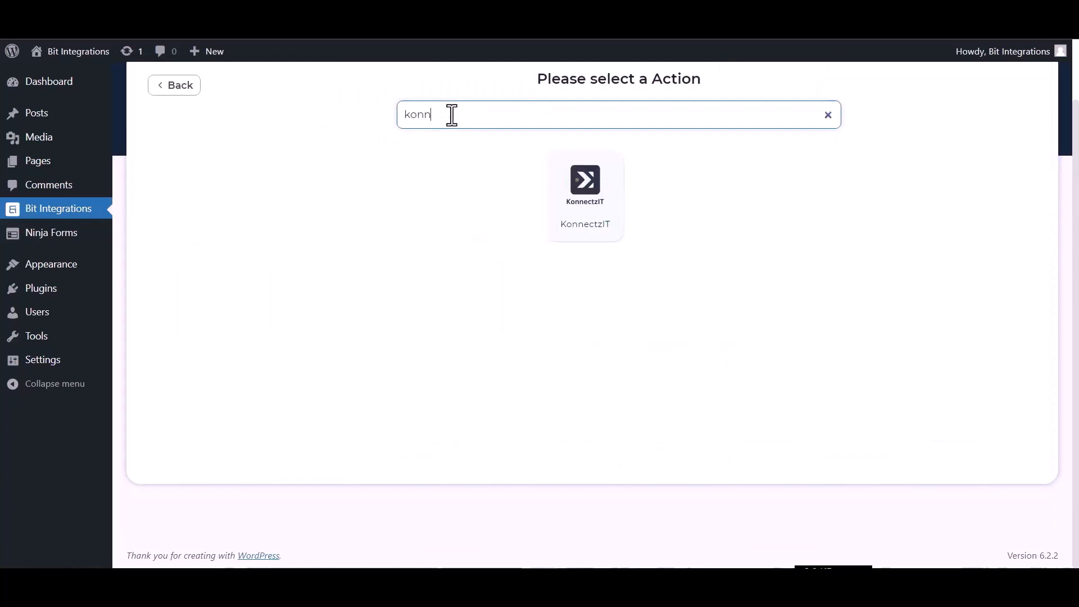
pyautogui.click(578, 211)
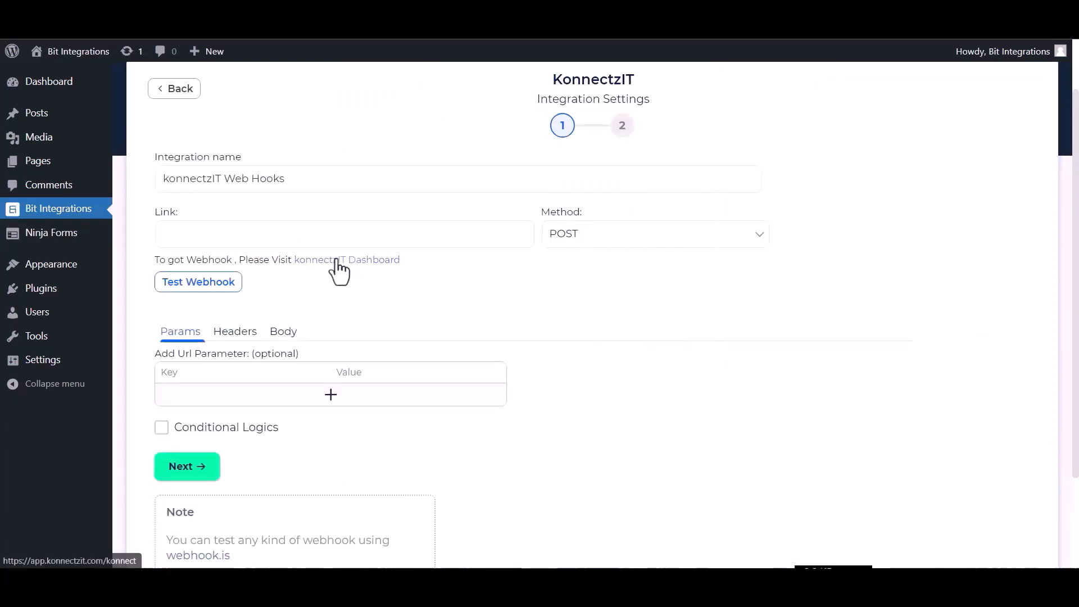
pyautogui.click(366, 277)
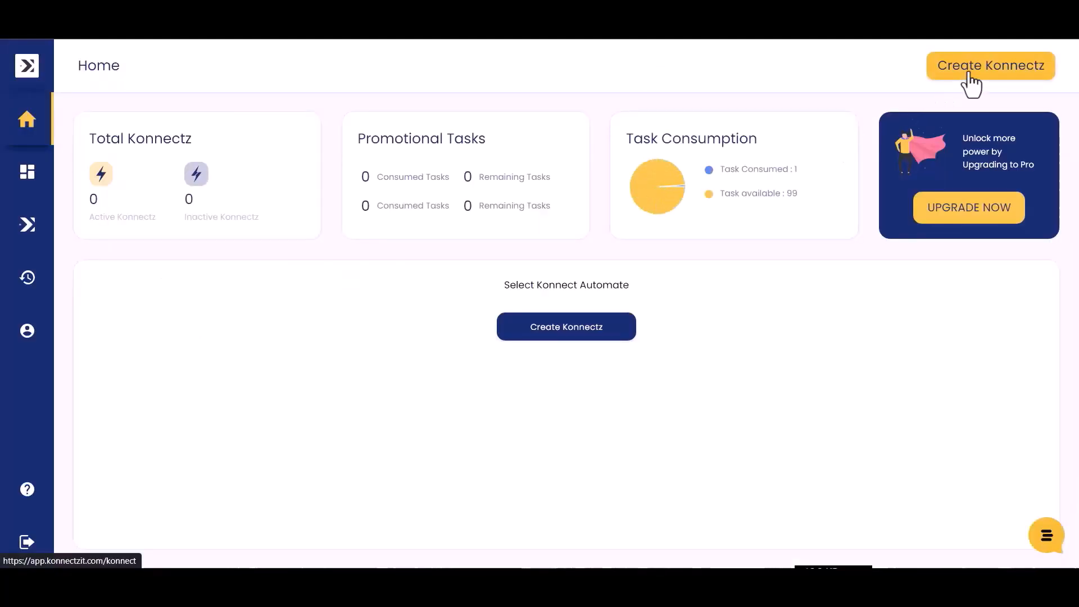
# Create a new Konnectz named 'bit integrations'
pyautogui.click(970, 67)
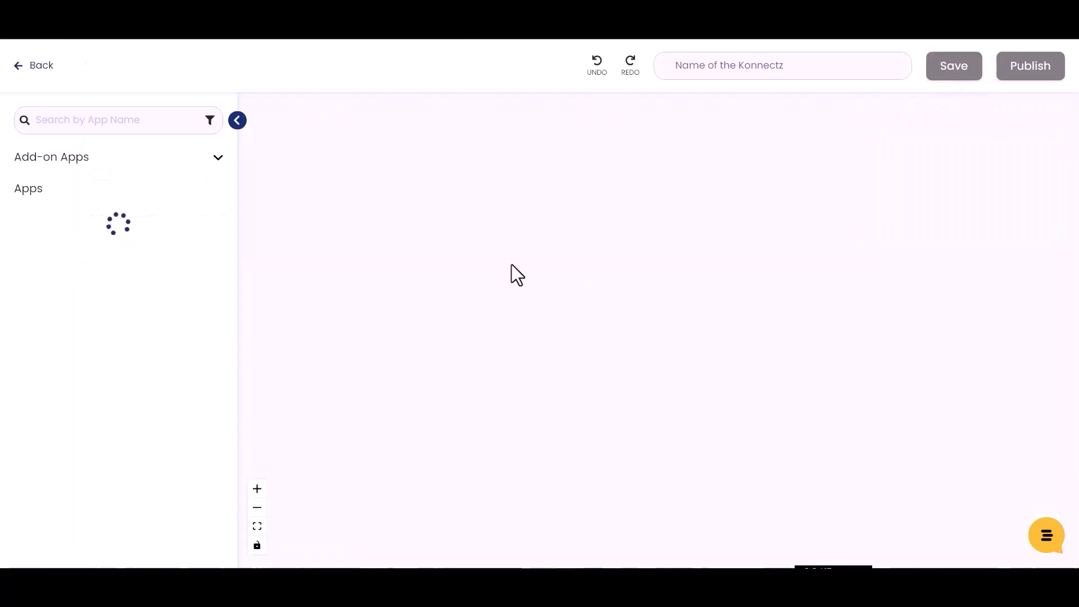
pyautogui.click(708, 69)
pyautogui.write('b')
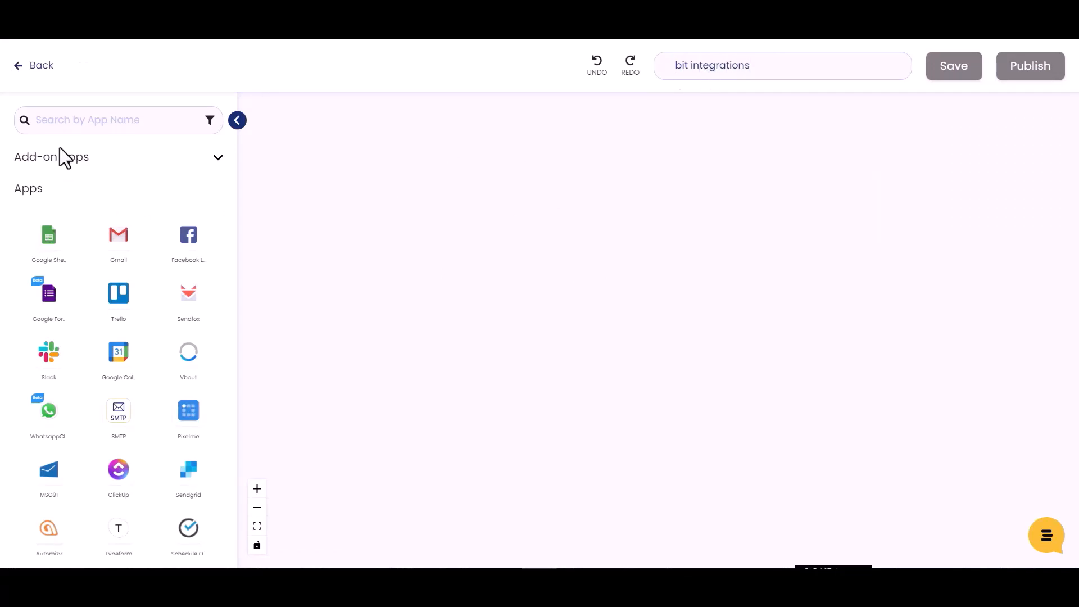
pyautogui.write('it integrations')
# Add a Webhook trigger to the canvas, copy its URL and capture the webhook response
pyautogui.click(65, 118)
pyautogui.write('webh')
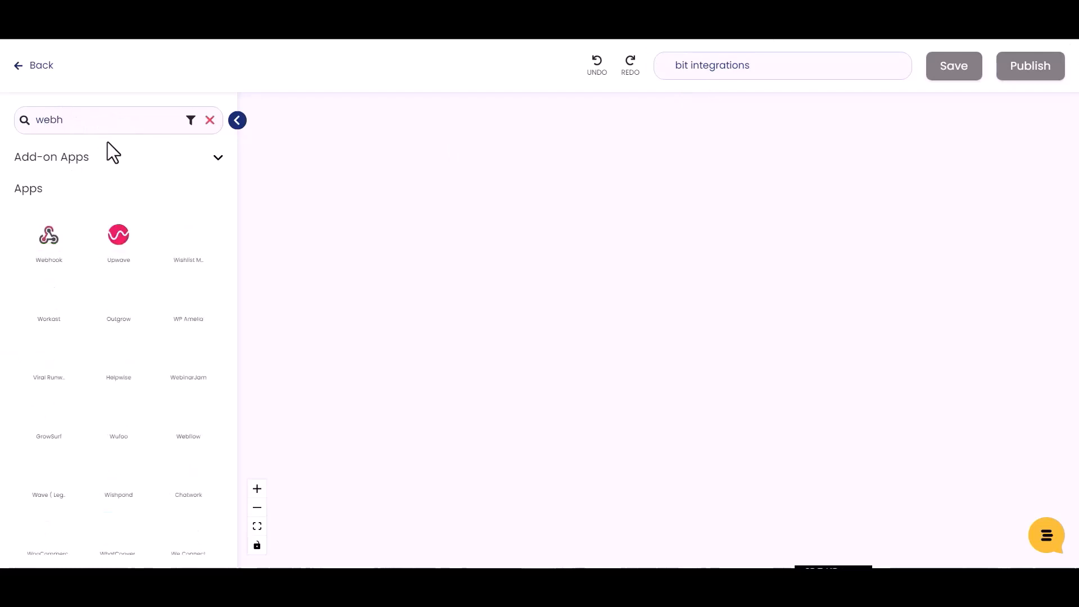
pyautogui.moveTo(56, 241); pyautogui.dragTo(345, 234)
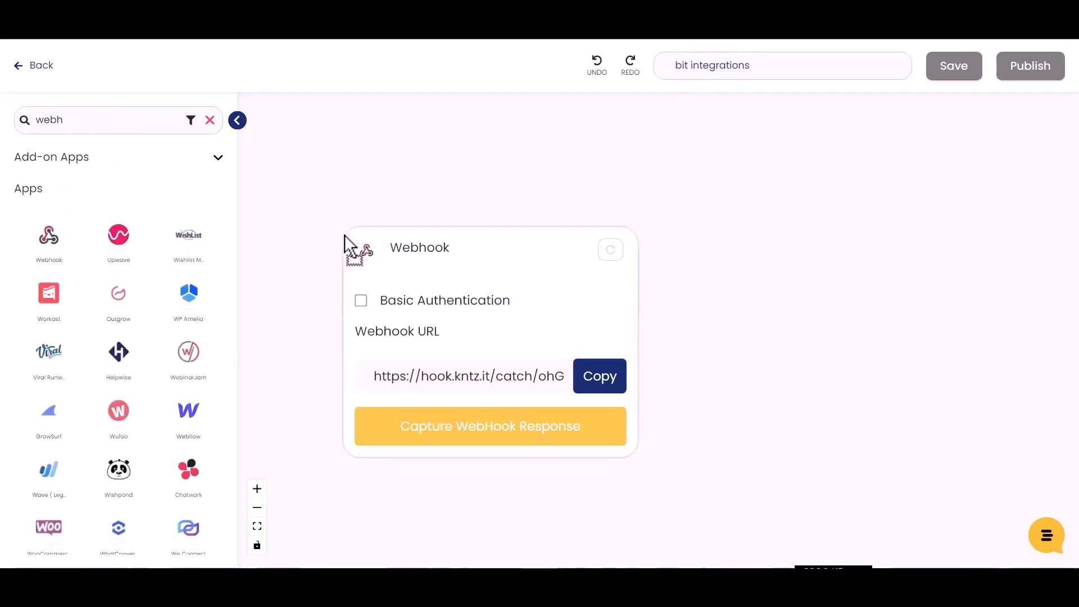
pyautogui.click(598, 387)
pyautogui.click(504, 435)
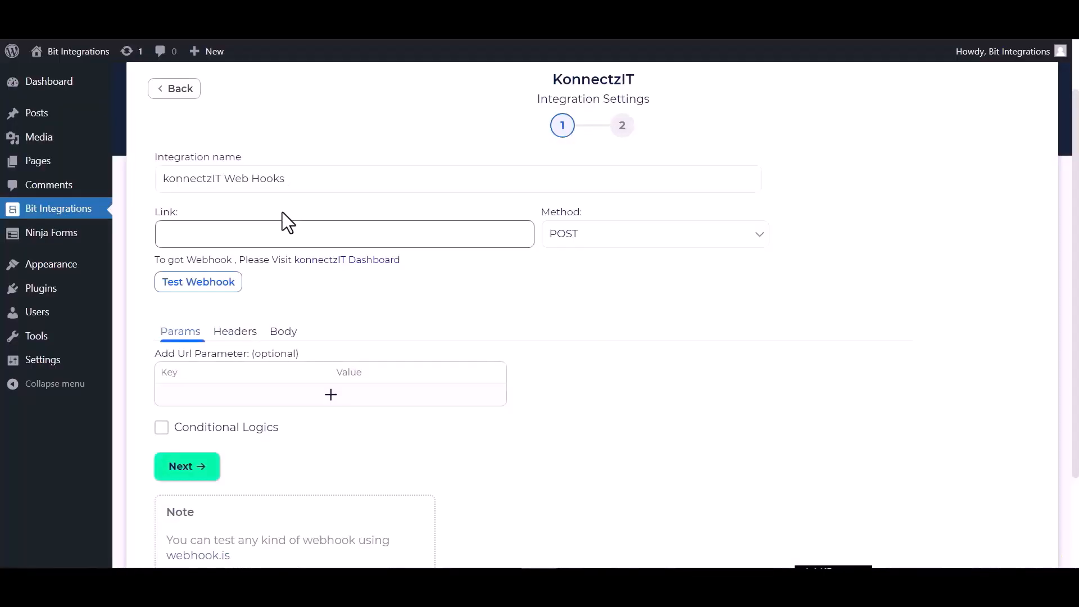
# Paste the KonnectzIT webhook URL into Link and send all data as application/json
pyautogui.click(262, 230)
pyautogui.hotkey('ctrl', 'v')
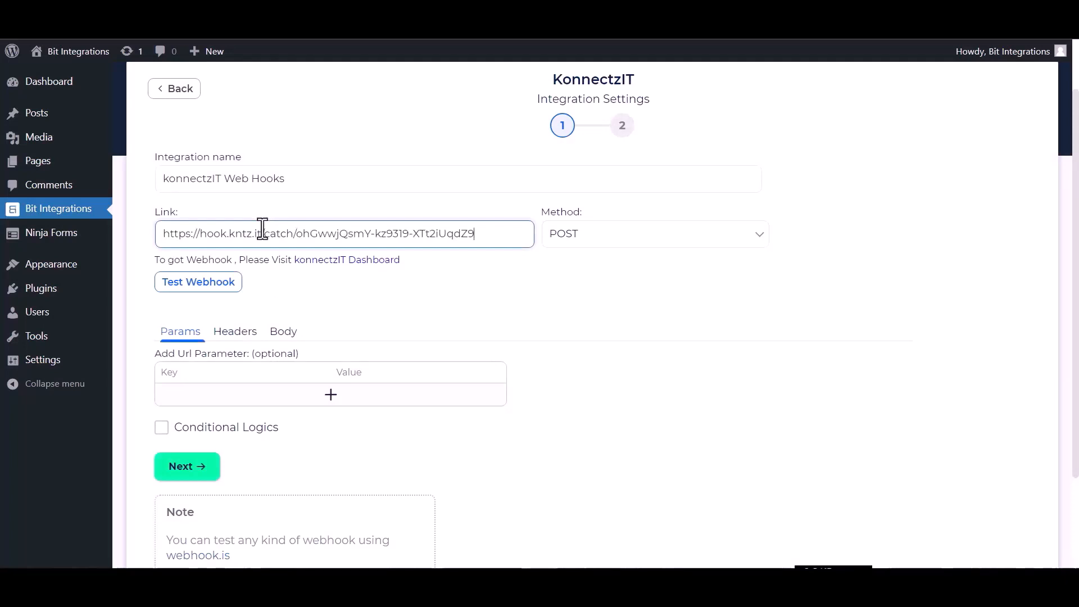
pyautogui.click(286, 337)
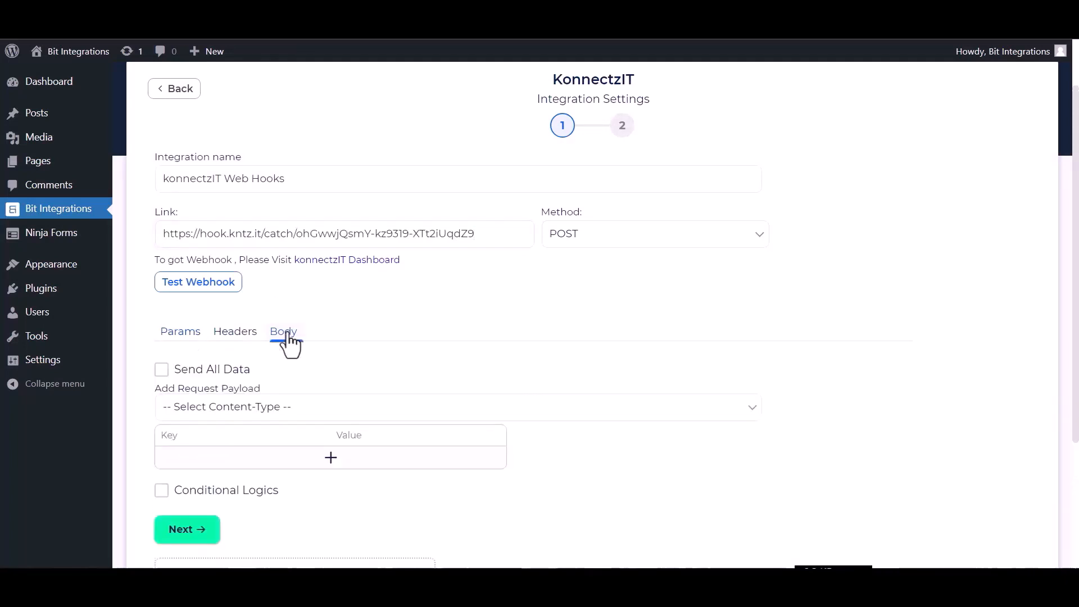
pyautogui.click(206, 372)
pyautogui.click(229, 409)
pyautogui.click(235, 441)
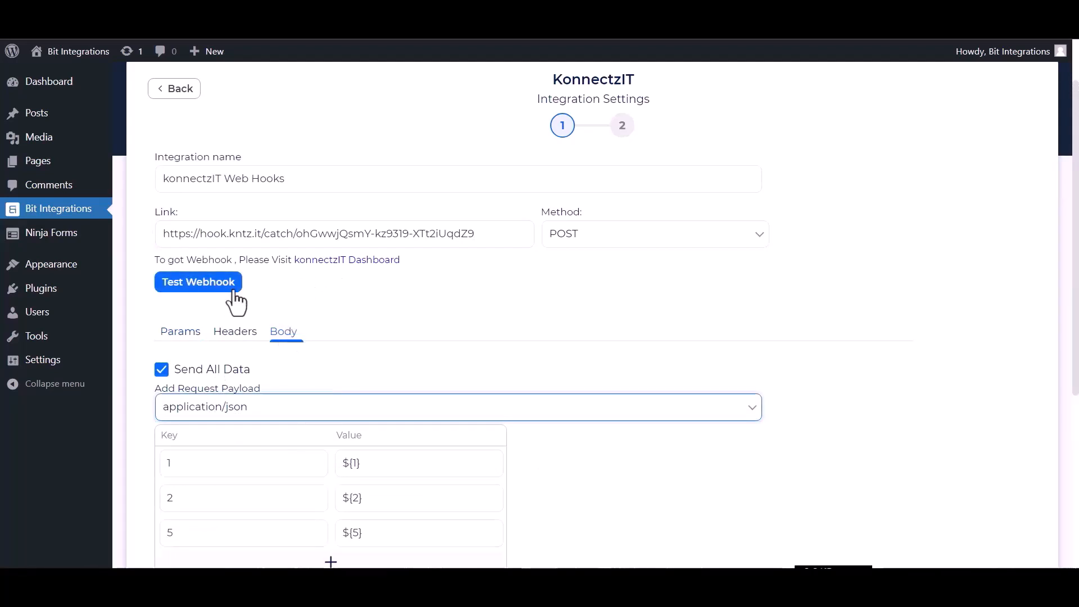
# Run Test Webhook successfully and proceed with Next
pyautogui.scroll(-4, 296, 344)
pyautogui.scroll(3, 285, 393)
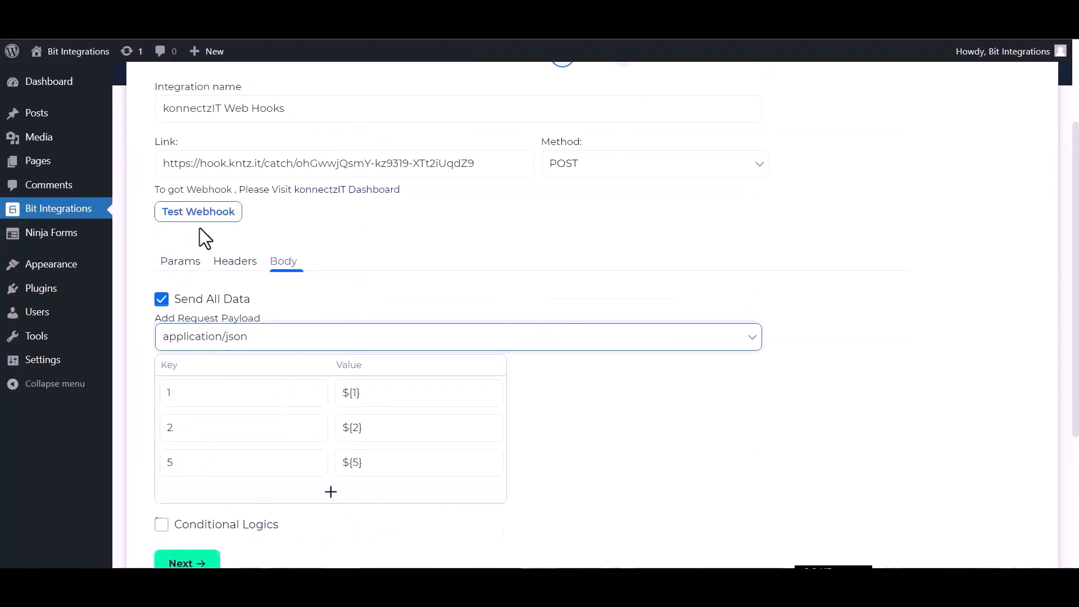
pyautogui.click(204, 211)
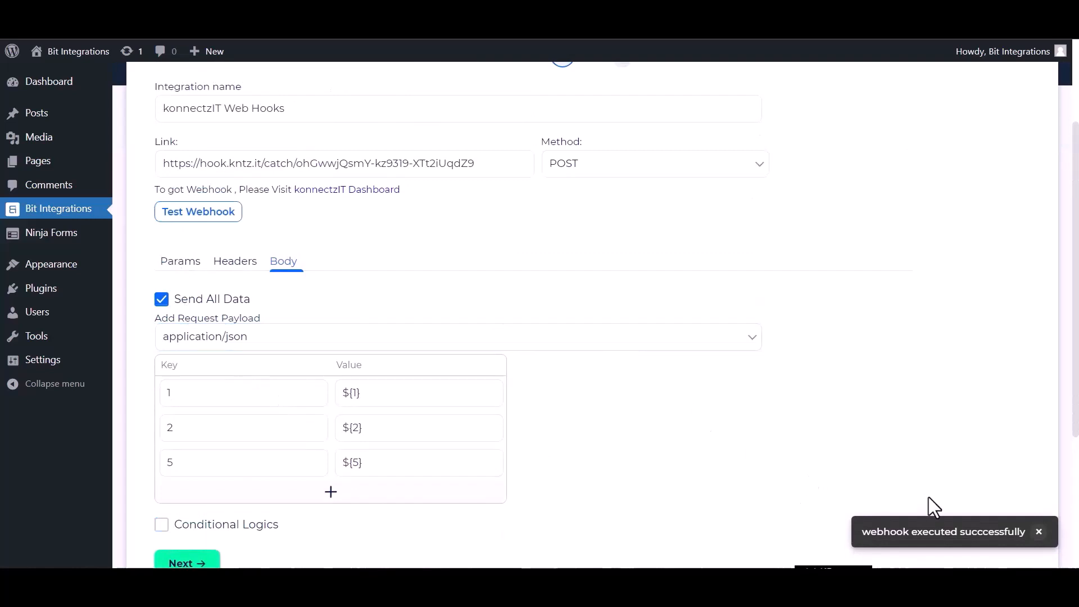
pyautogui.scroll(-4, 653, 525)
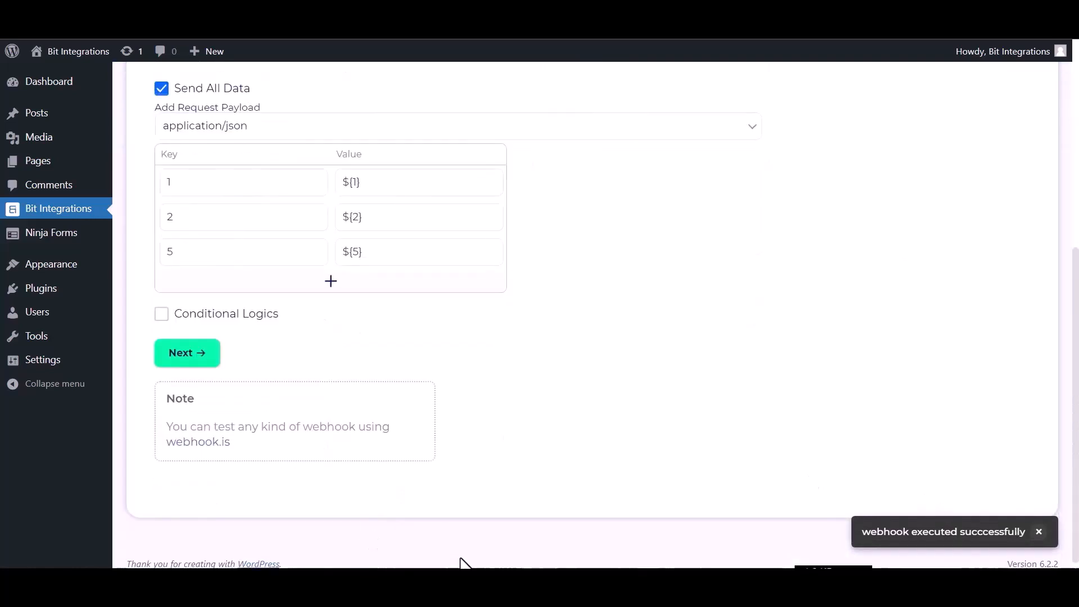
pyautogui.click(193, 357)
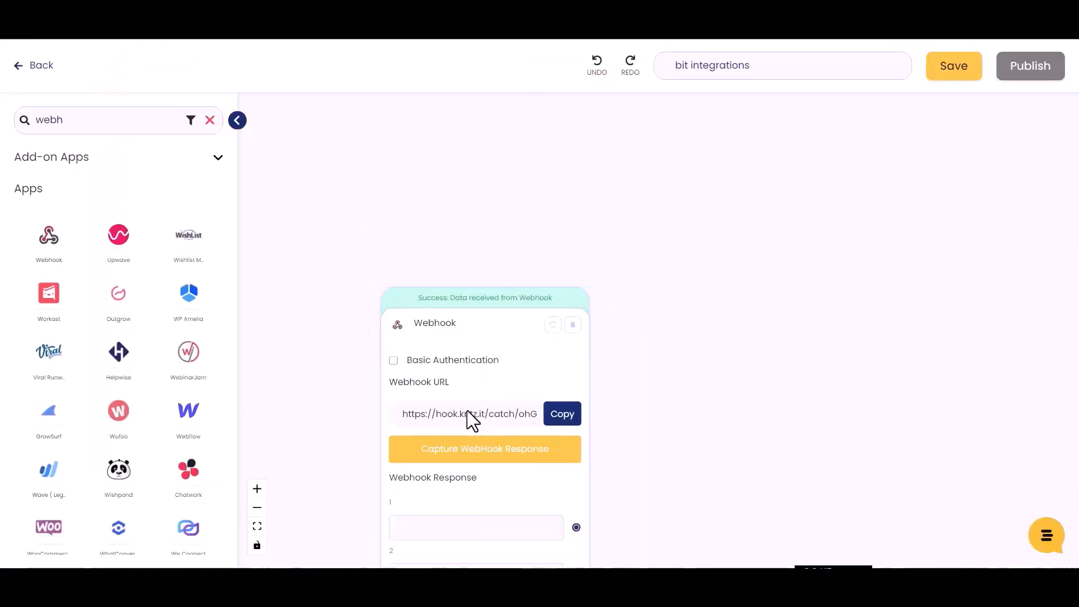
# Search the KonnectzIT app list for 'airta' so only Airtable is listed
pyautogui.click(109, 127)
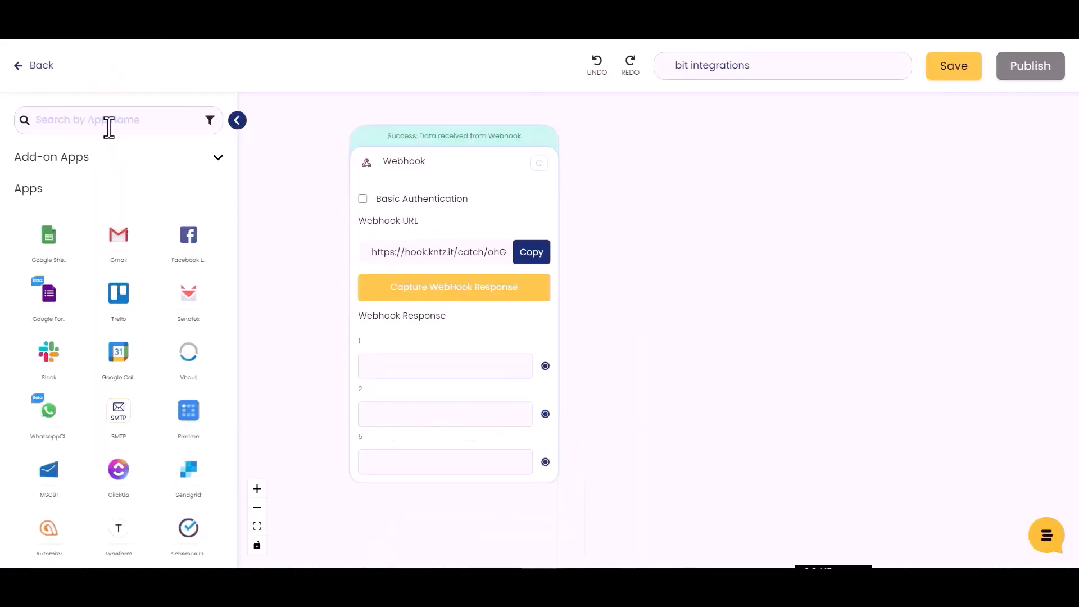
pyautogui.write('airy')
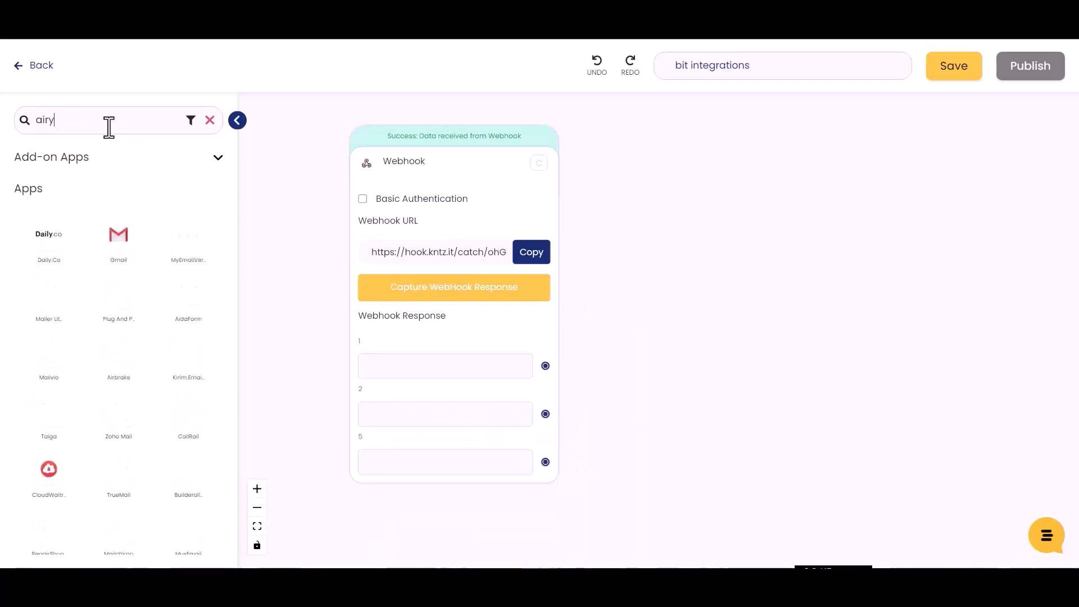
pyautogui.press('BackSpace')
pyautogui.write('ta')
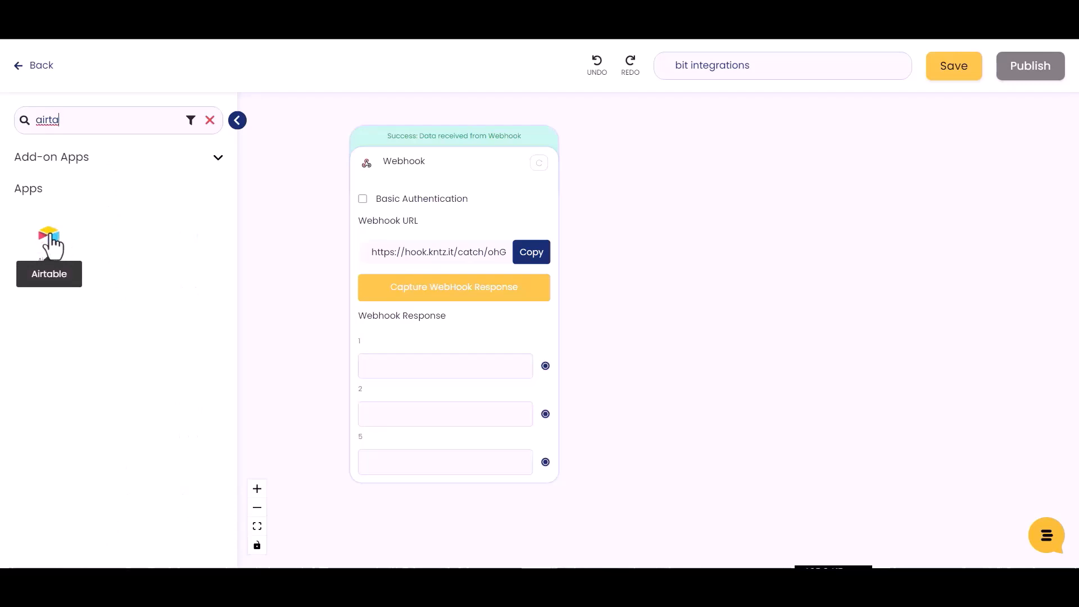
# Add an Airtable Create Record step using Airtable Account #1
pyautogui.moveTo(50, 239); pyautogui.dragTo(700, 275)
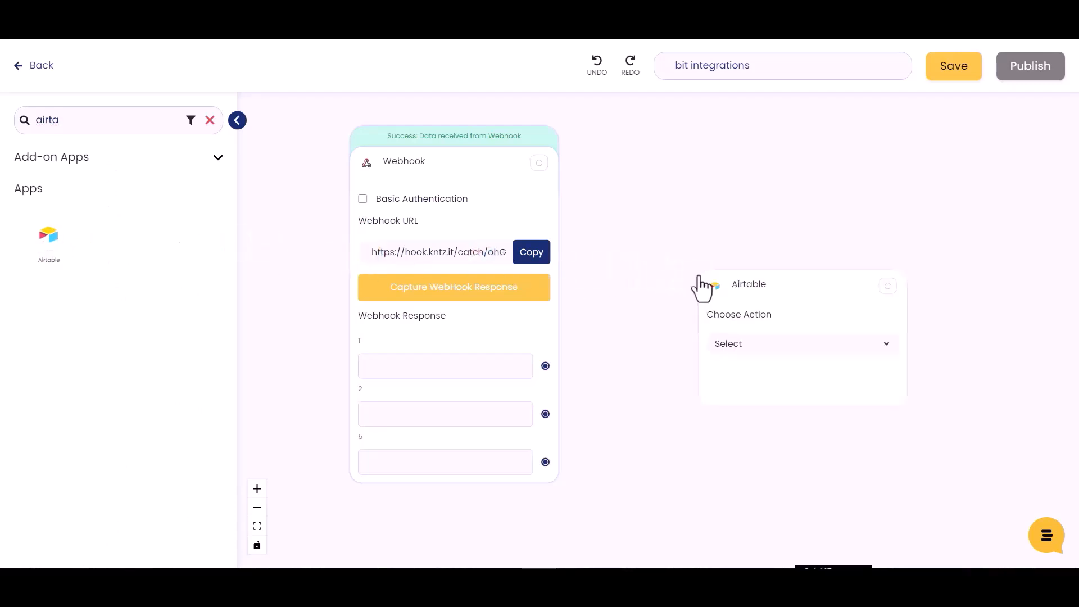
pyautogui.click(758, 354)
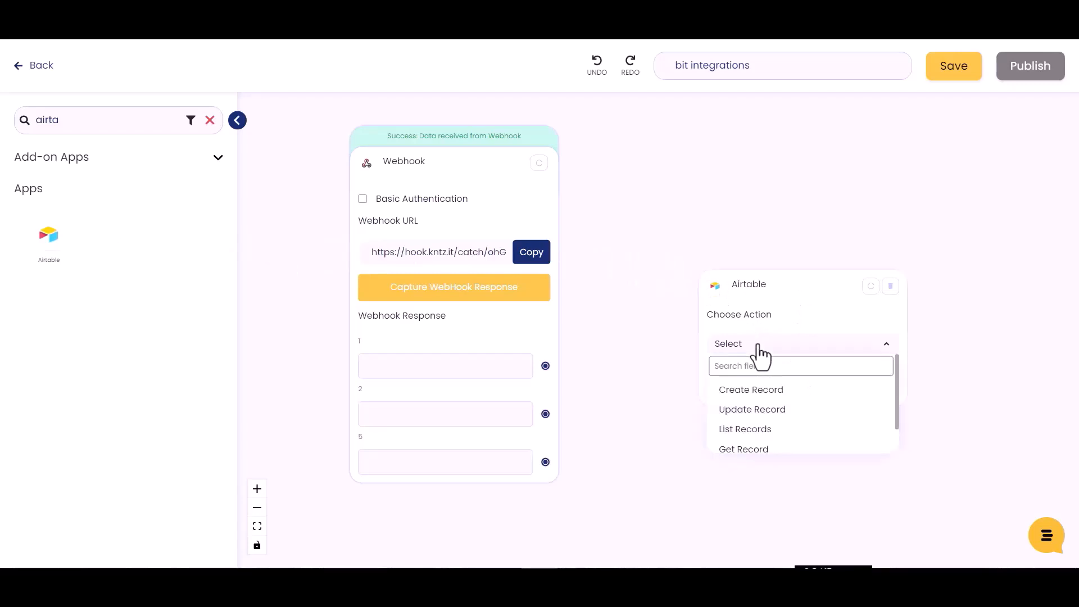
pyautogui.click(760, 388)
pyautogui.click(759, 399)
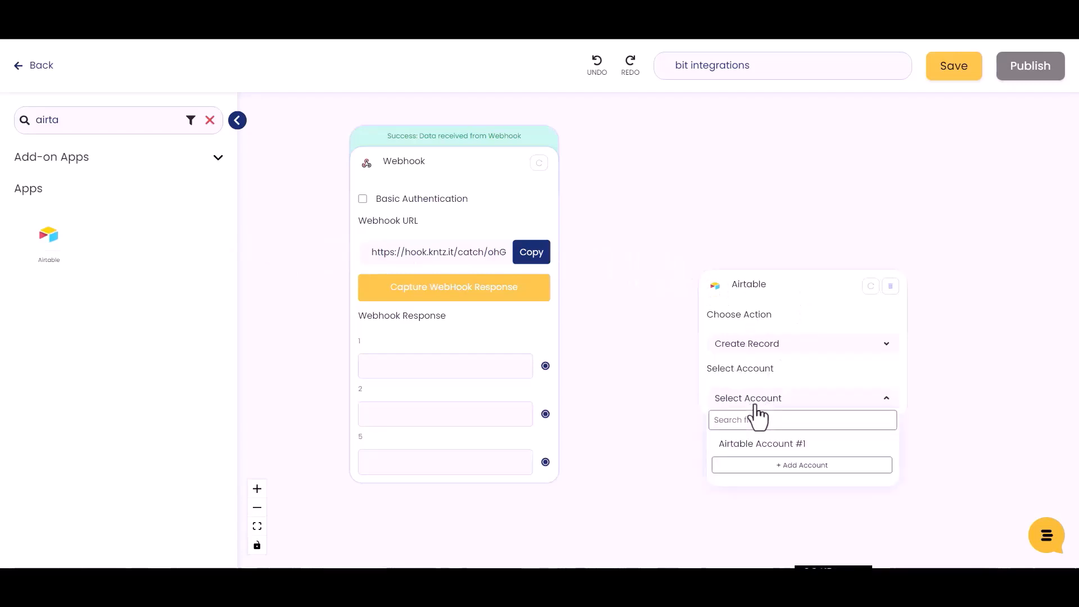
pyautogui.click(769, 444)
pyautogui.scroll(-4, 1007, 402)
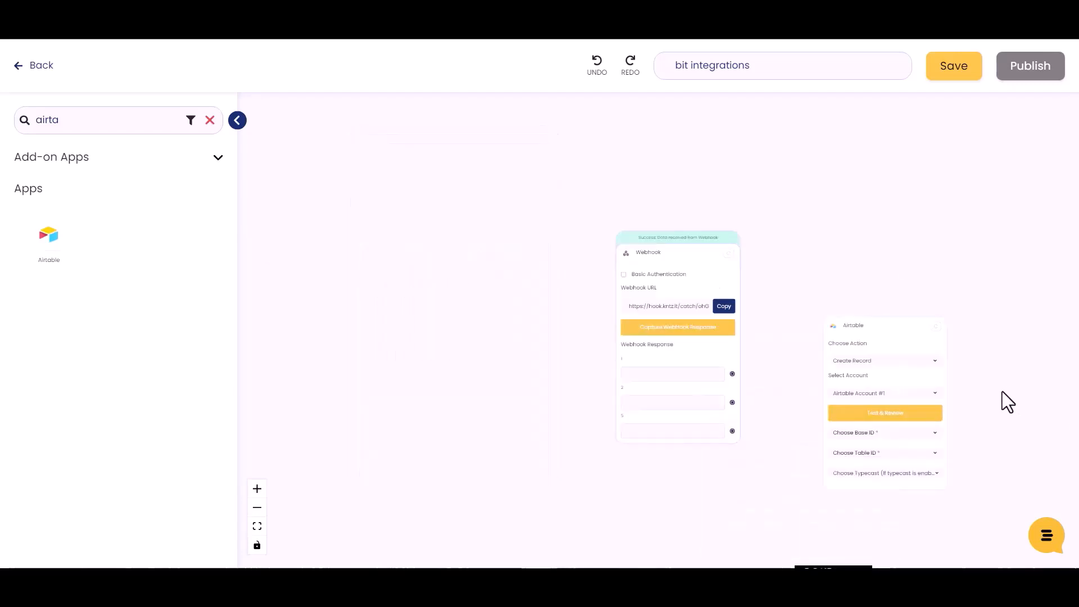
pyautogui.scroll(3, 922, 383)
# Target base 'bit integration', Table 1, with Typecast set to True
pyautogui.click(782, 400)
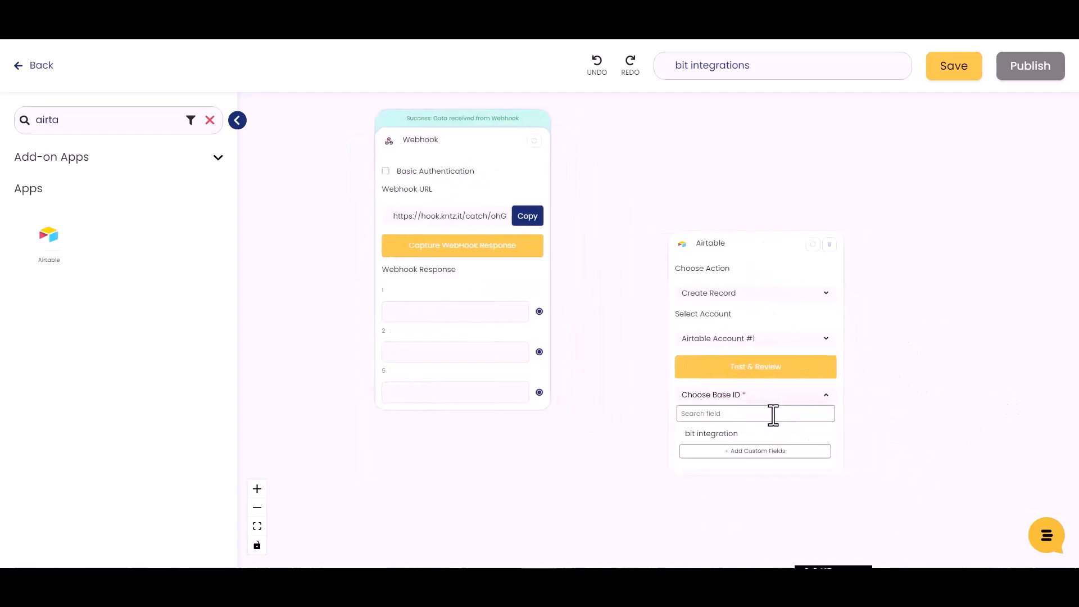
pyautogui.click(725, 436)
pyautogui.click(742, 422)
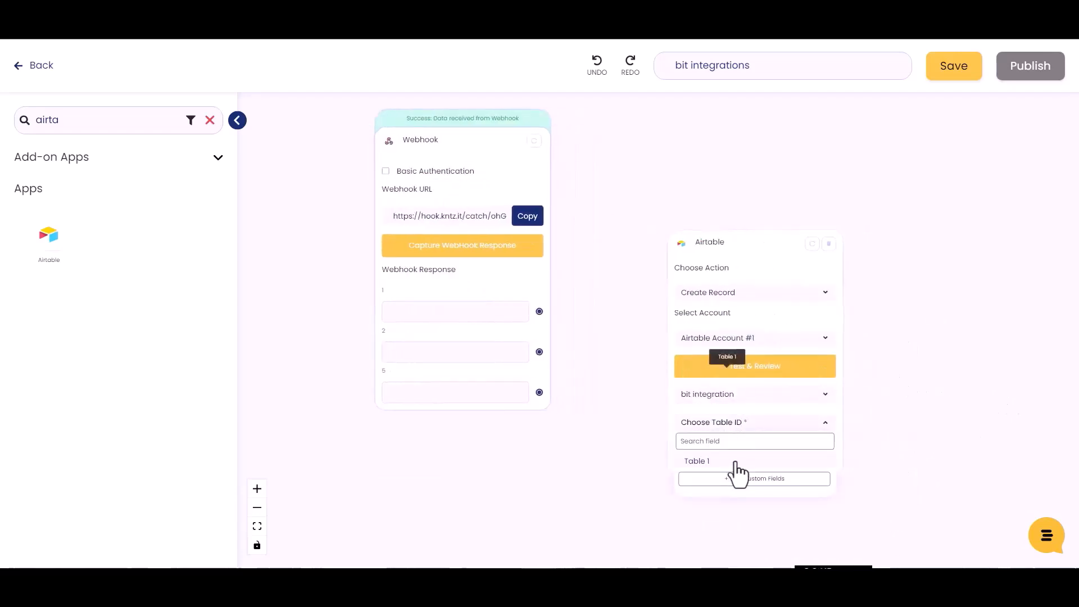
pyautogui.click(702, 462)
pyautogui.click(784, 452)
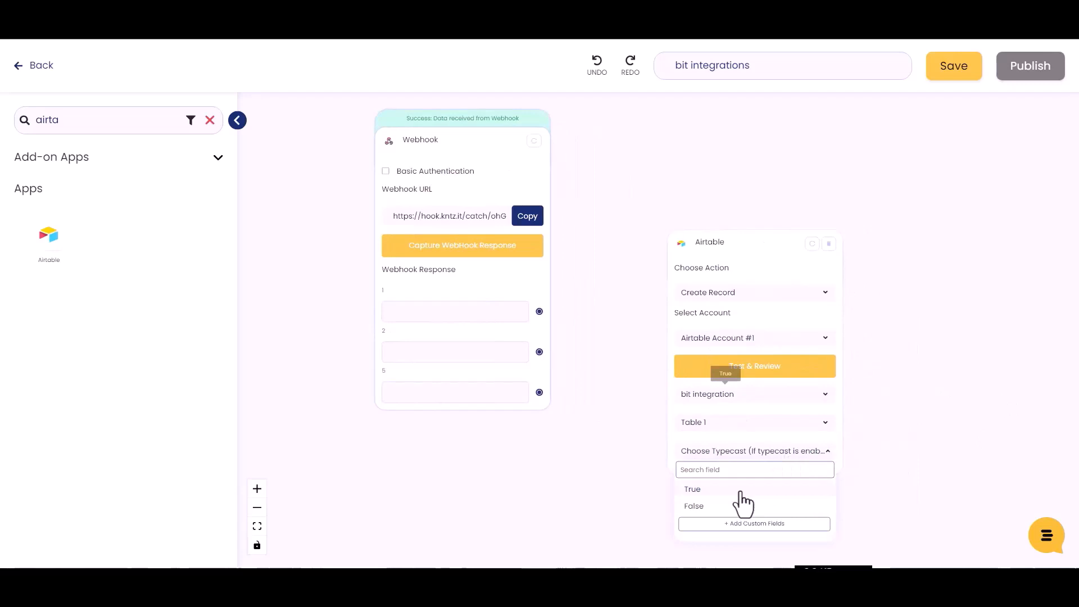
pyautogui.click(696, 489)
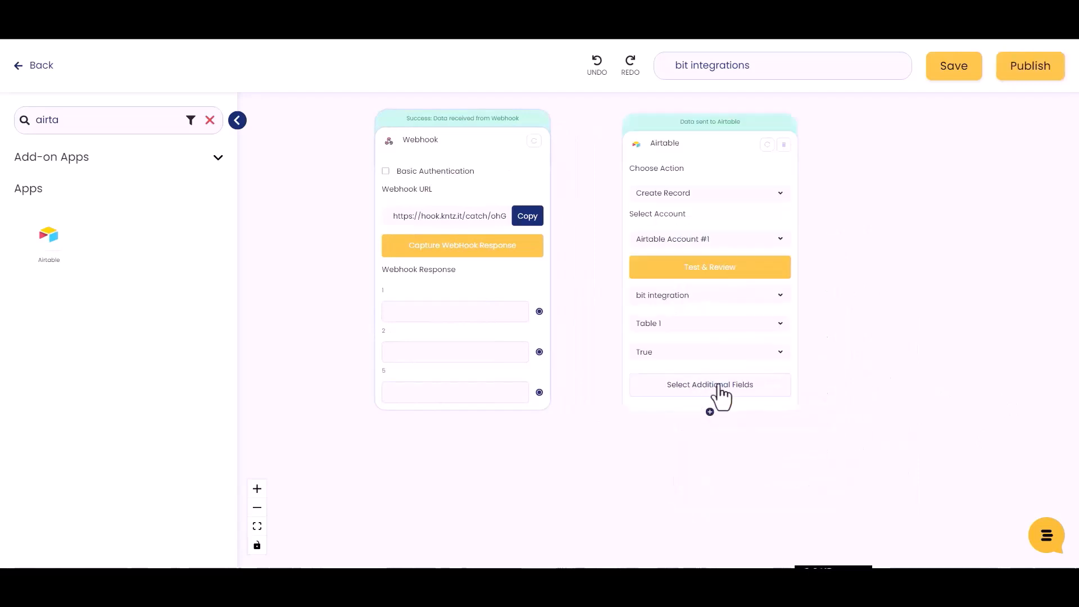
# Add the Name, Email and Number fields as additional Airtable fields
pyautogui.click(717, 385)
pyautogui.click(195, 175)
pyautogui.click(196, 215)
pyautogui.click(195, 253)
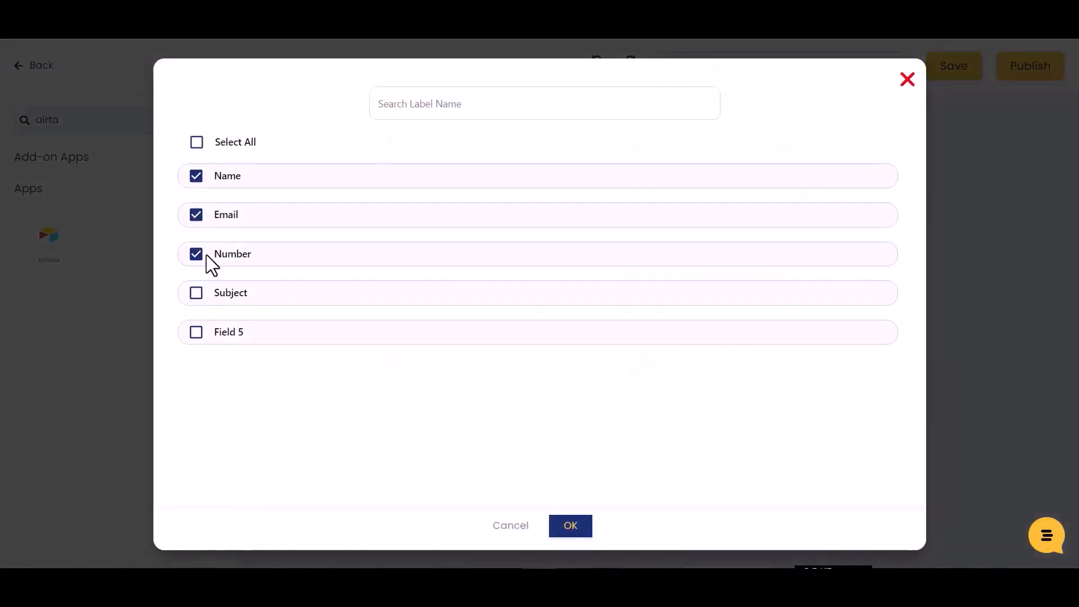
pyautogui.click(571, 526)
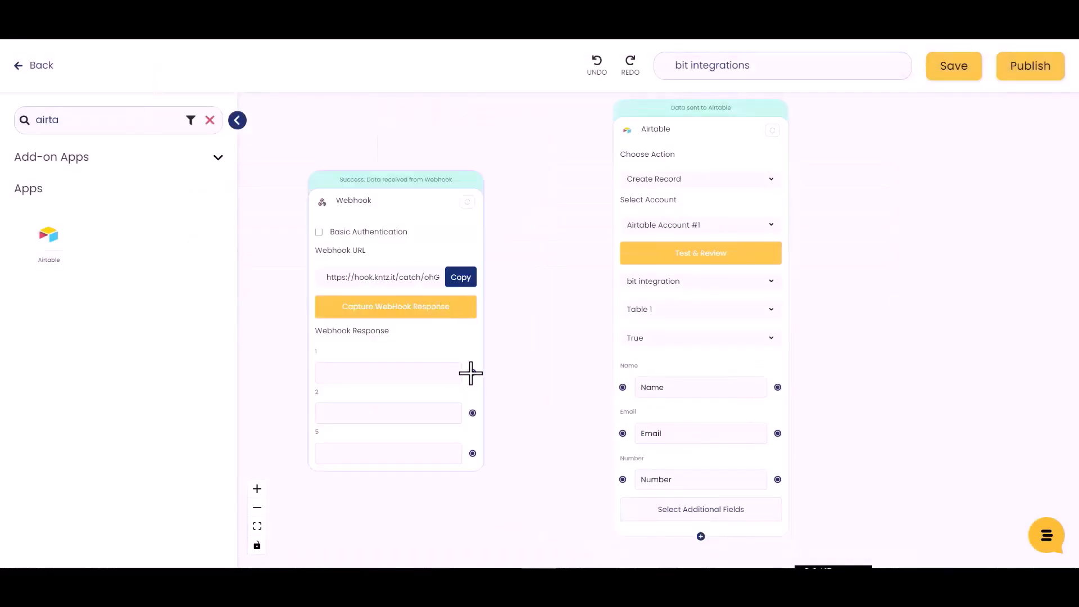
# Connect webhook fields 1, 2, 5 to Name, Email, Number, then Test & Review and Save
pyautogui.moveTo(473, 373); pyautogui.dragTo(623, 387)
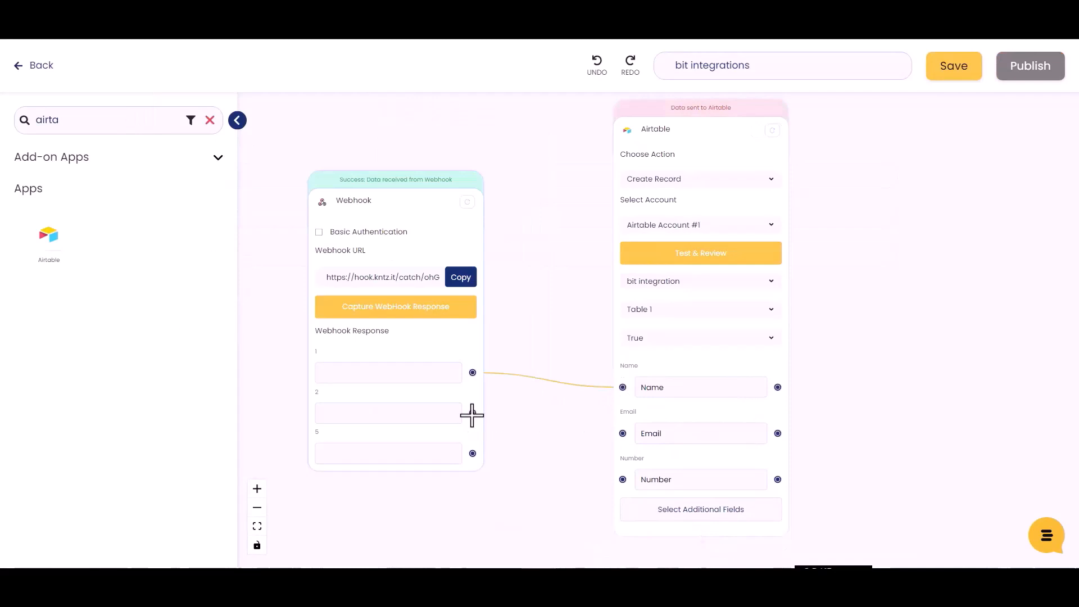
pyautogui.moveTo(472, 413); pyautogui.dragTo(623, 434)
pyautogui.moveTo(473, 454); pyautogui.dragTo(623, 479)
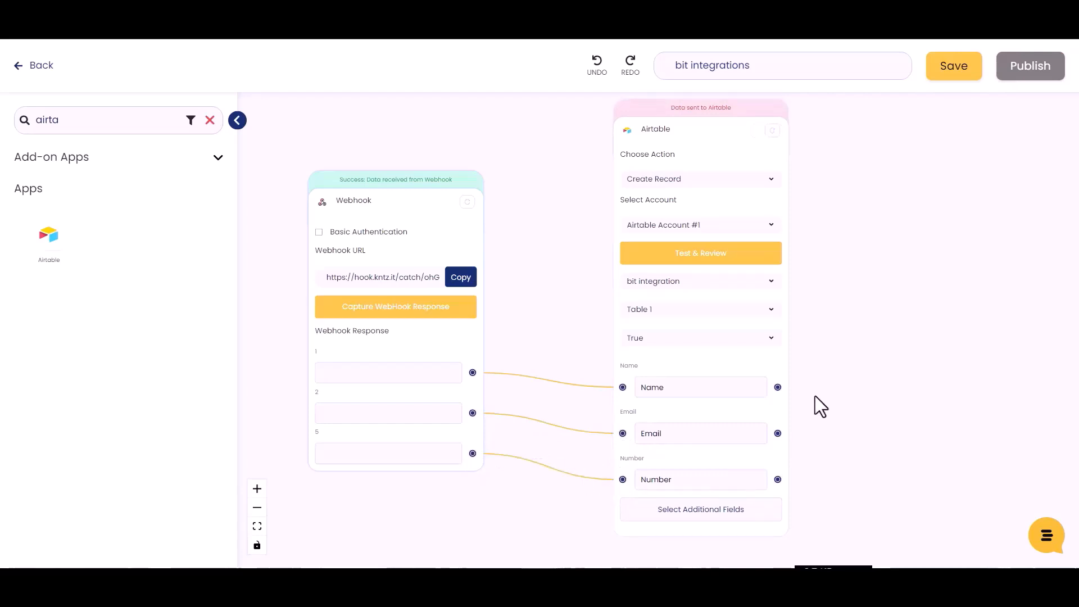
pyautogui.click(709, 257)
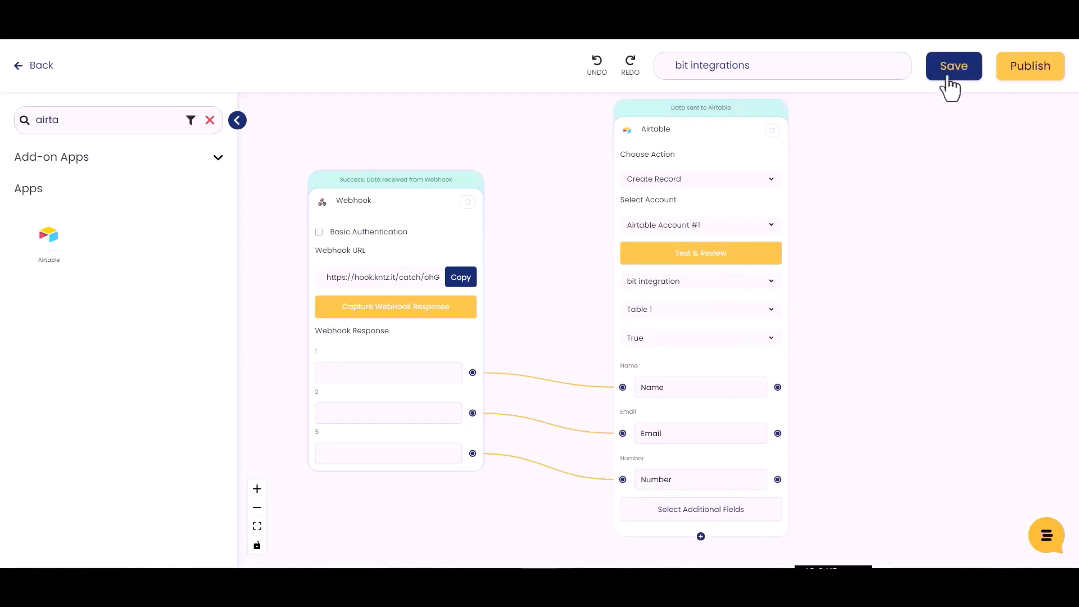
pyautogui.click(949, 80)
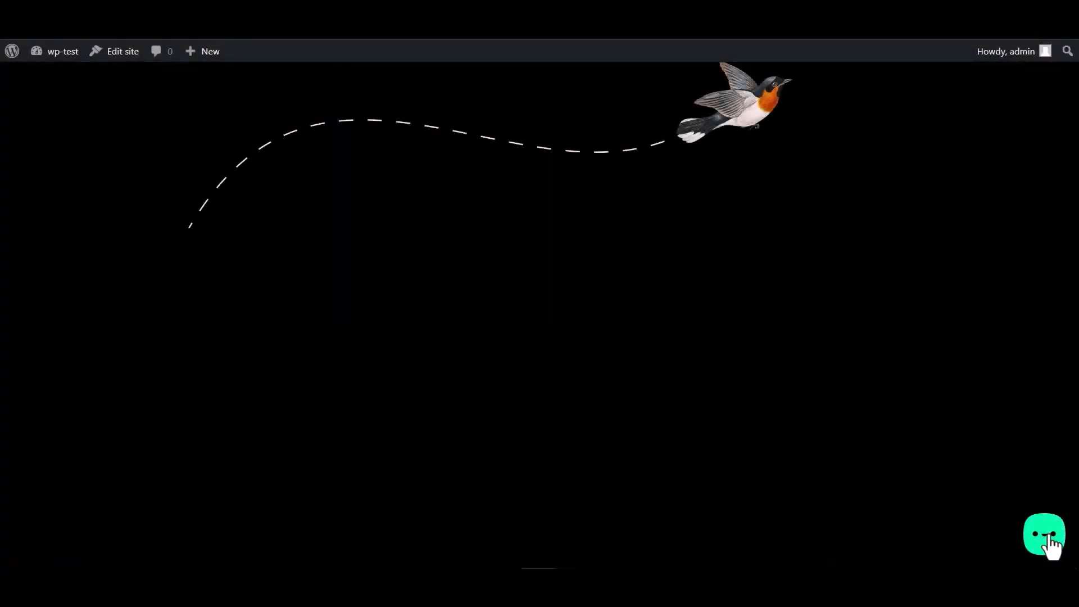
# Submit the Bit Assist Bit Integrations form with name 'Bit Integrations', a sample email and test number
pyautogui.click(1049, 538)
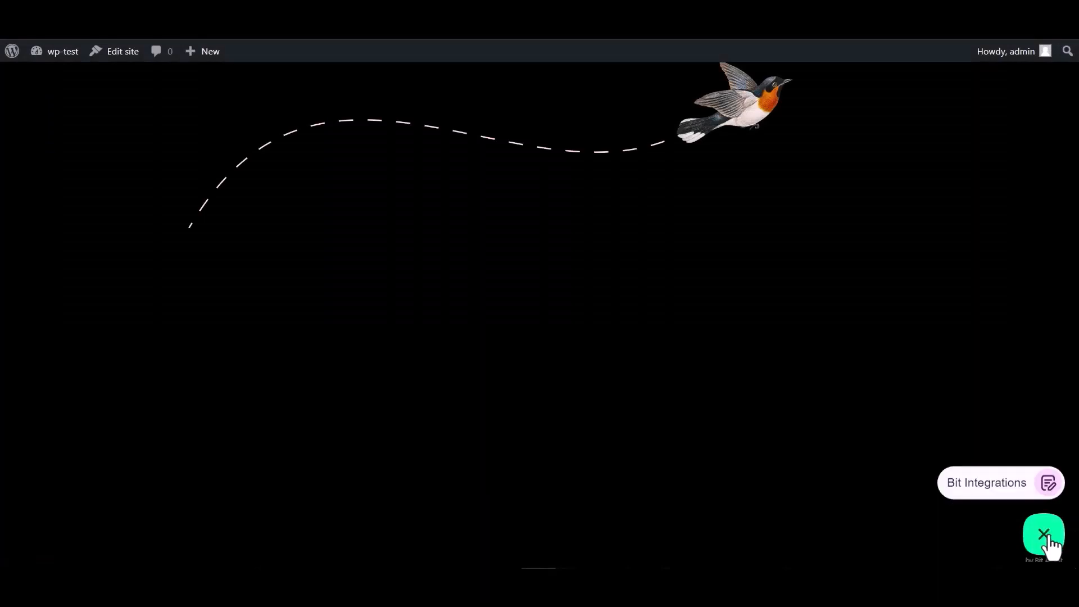
pyautogui.click(982, 482)
pyautogui.click(897, 365)
pyautogui.write('B')
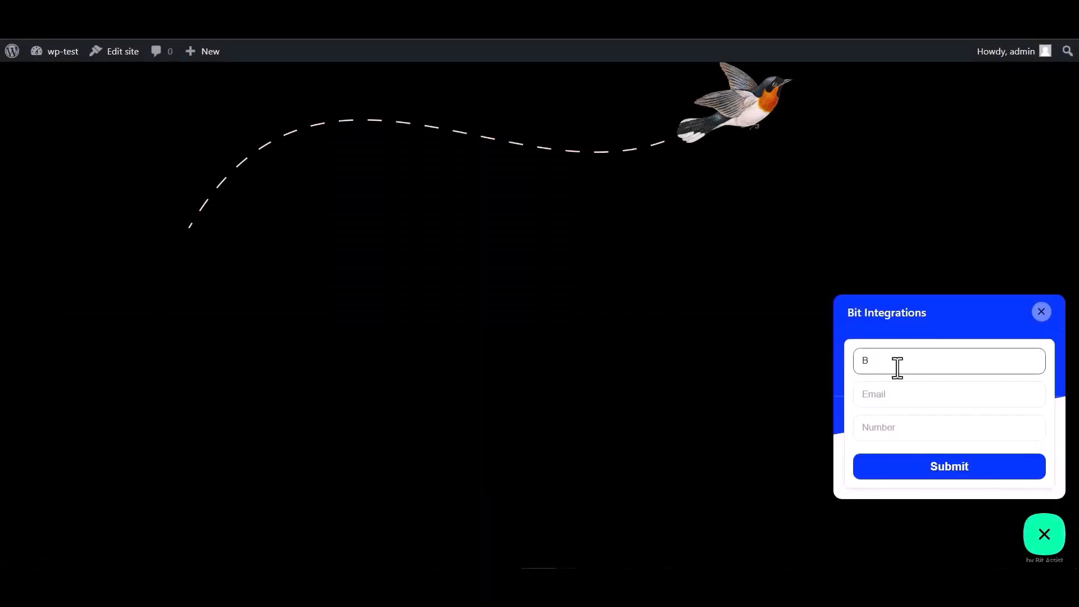
pyautogui.write('it Integrations')
pyautogui.click(907, 393)
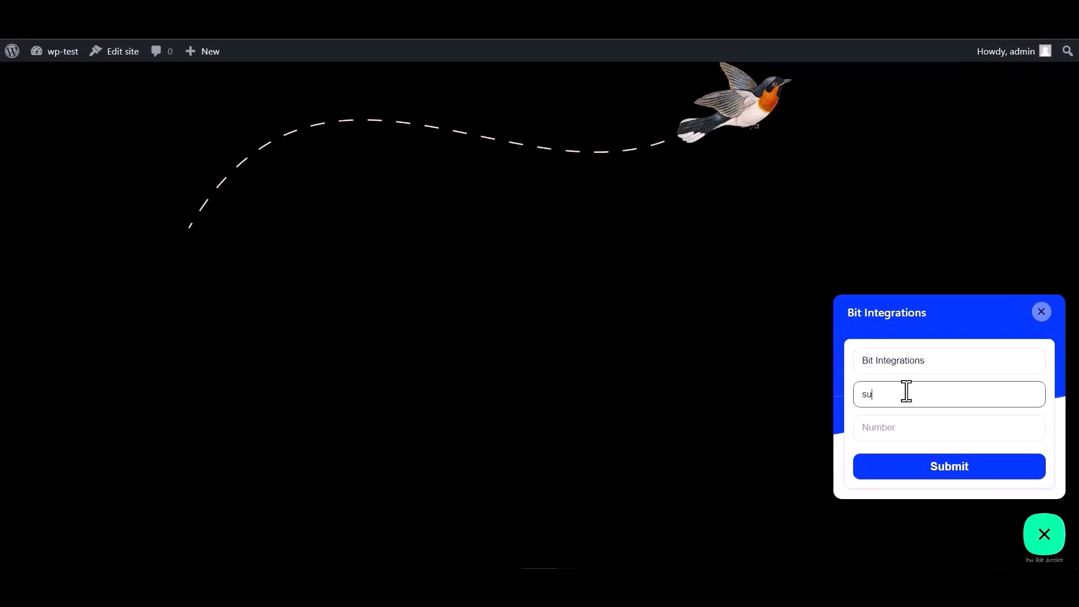
pyautogui.click(892, 425)
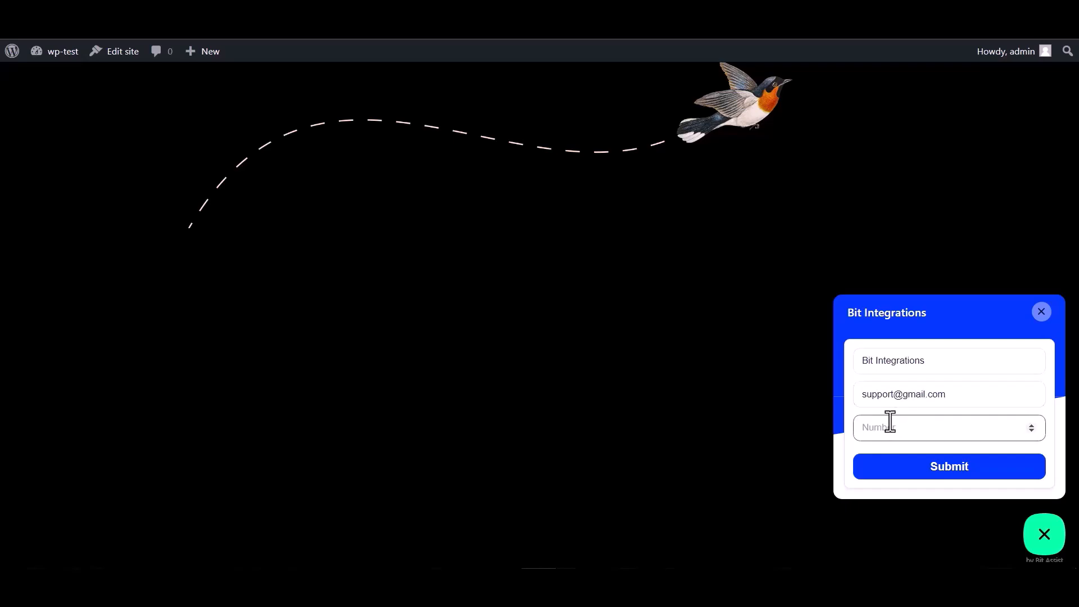
pyautogui.write('444555666')
pyautogui.click(949, 475)
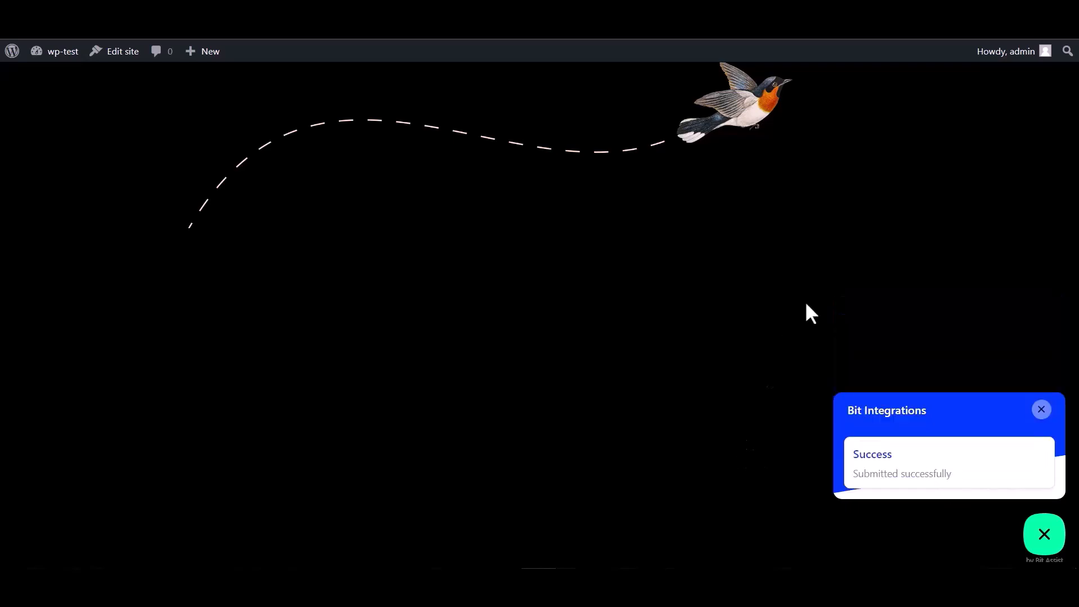